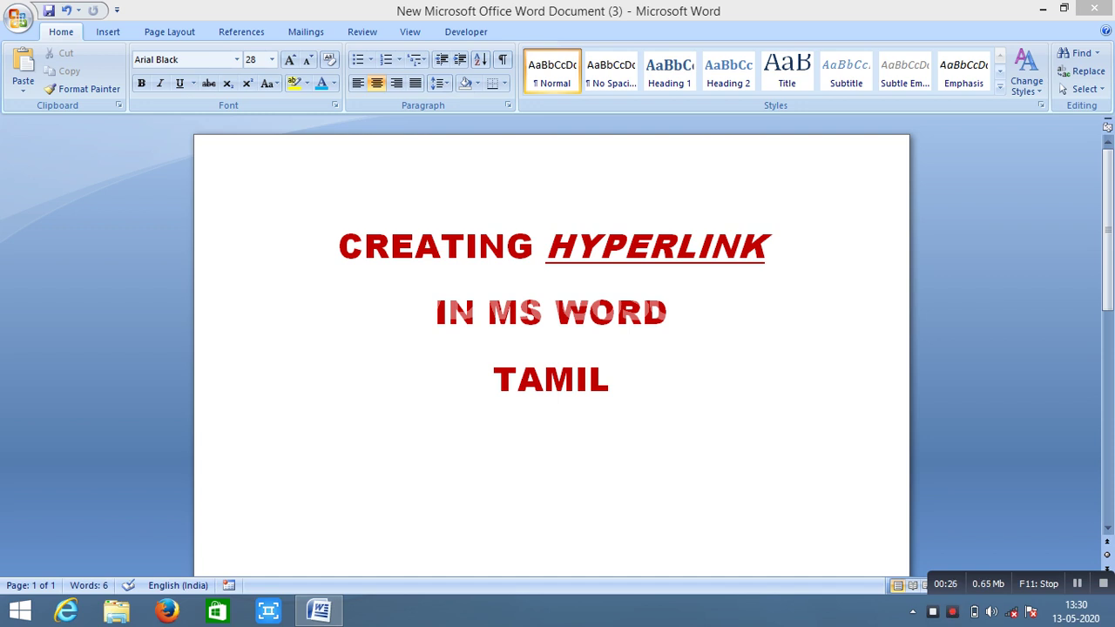
Create a new blank document and type 'My channel name is'.
{"action": "left_click", "coordinate": [18, 17]}
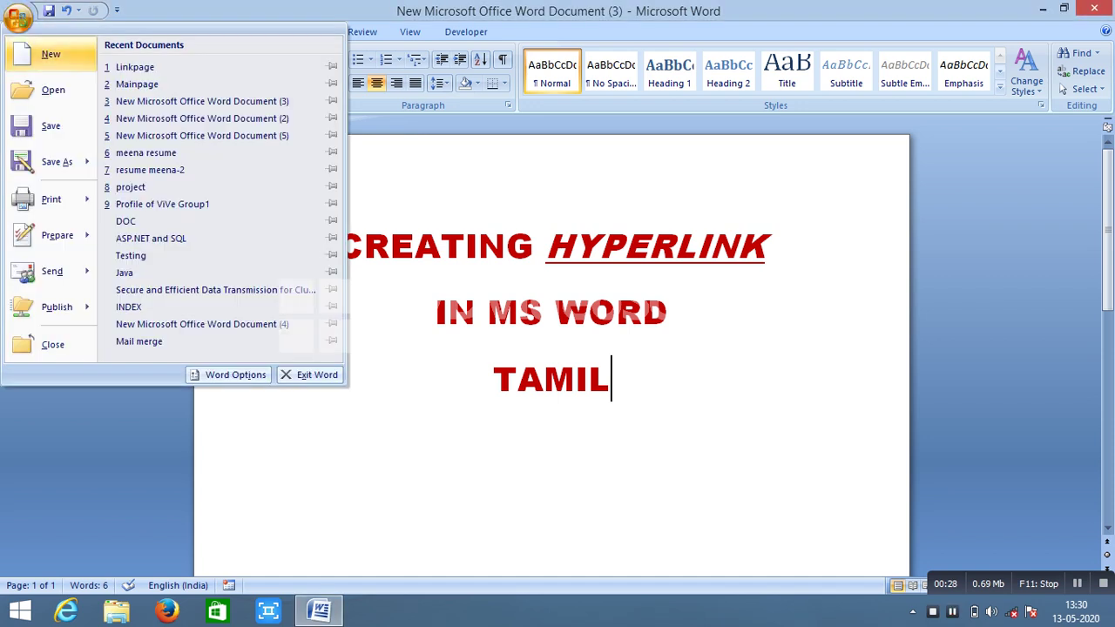
{"action": "left_click", "coordinate": [50, 54]}
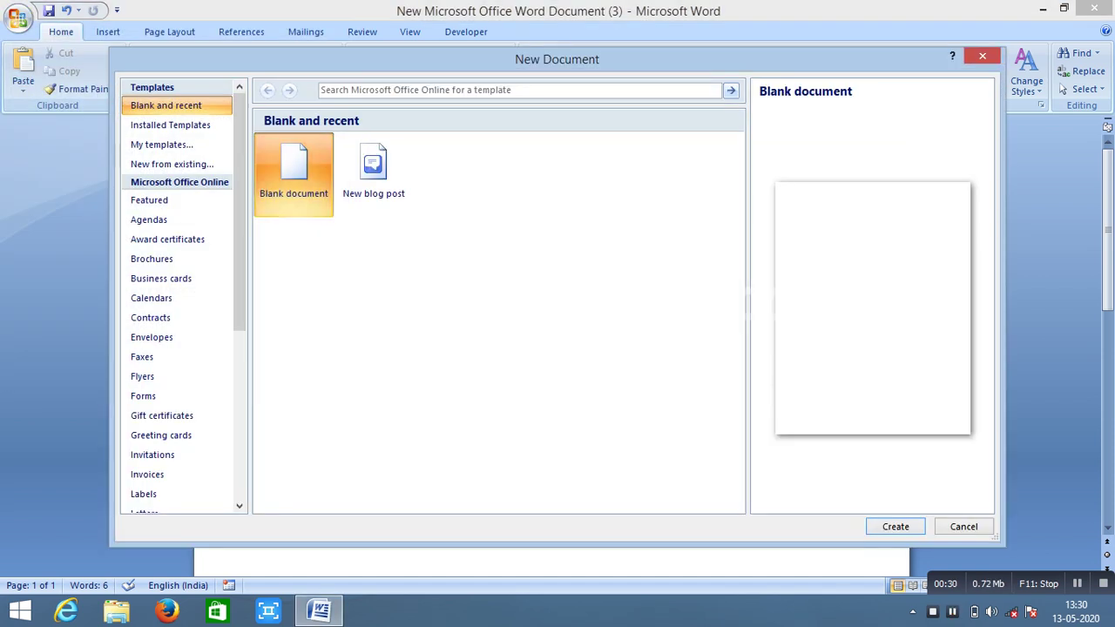
{"action": "key", "text": "Return"}
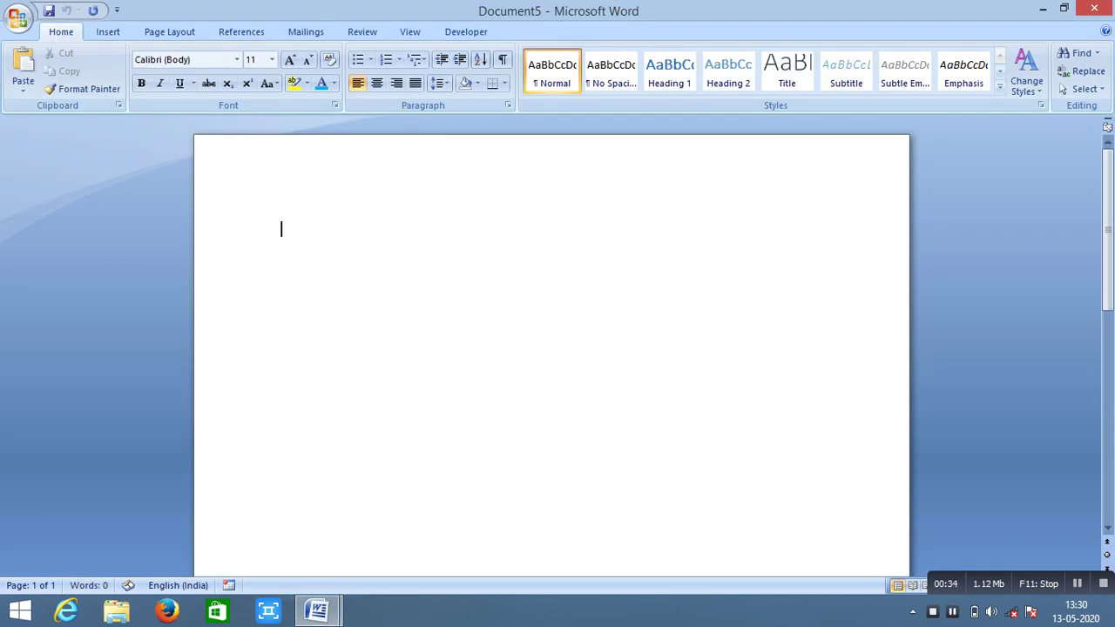
{"action": "type", "text": "M"}
{"action": "type", "text": "y ch"}
{"action": "type", "text": "anne"}
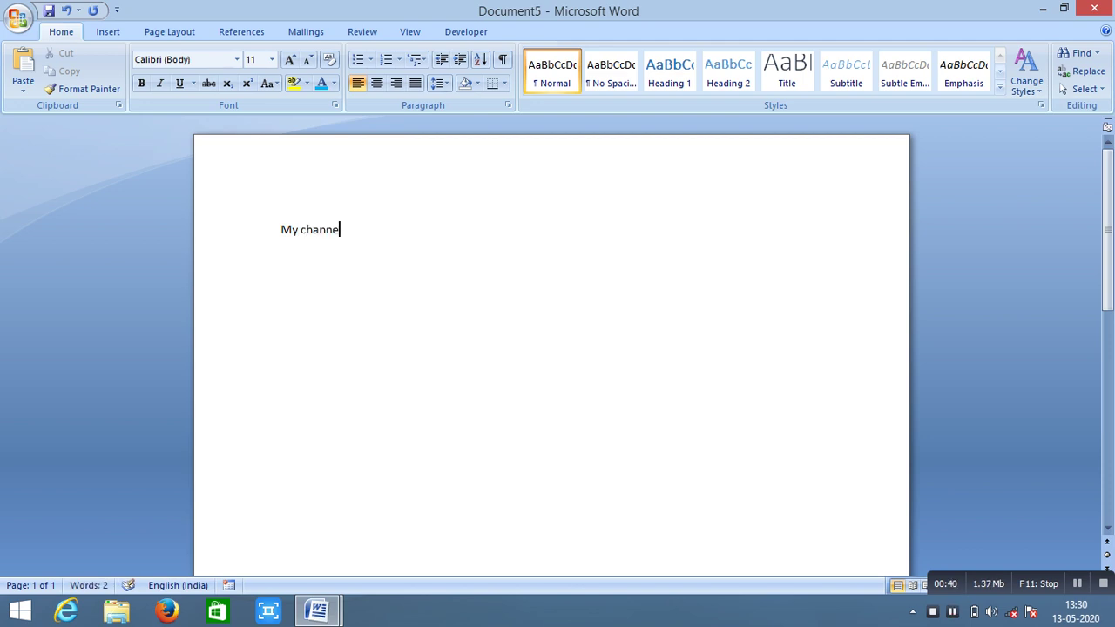
{"action": "type", "text": "l na"}
{"action": "type", "text": "me "}
{"action": "type", "text": "is"}
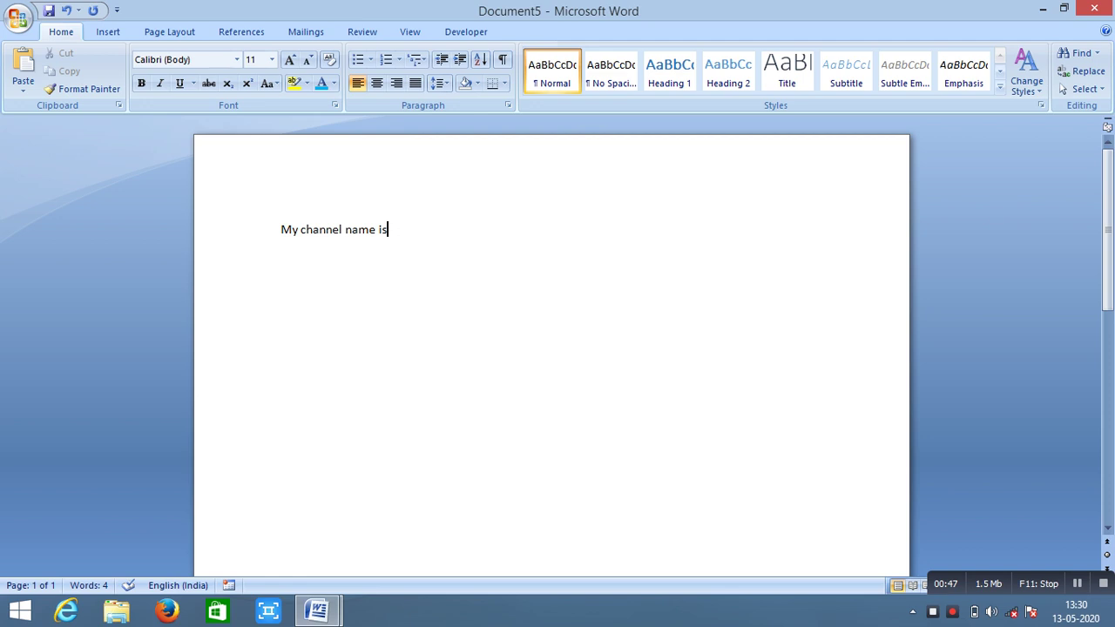
Set the 'My channel name is' line to 24-point font size.
{"action": "key", "text": "shift+Left"}
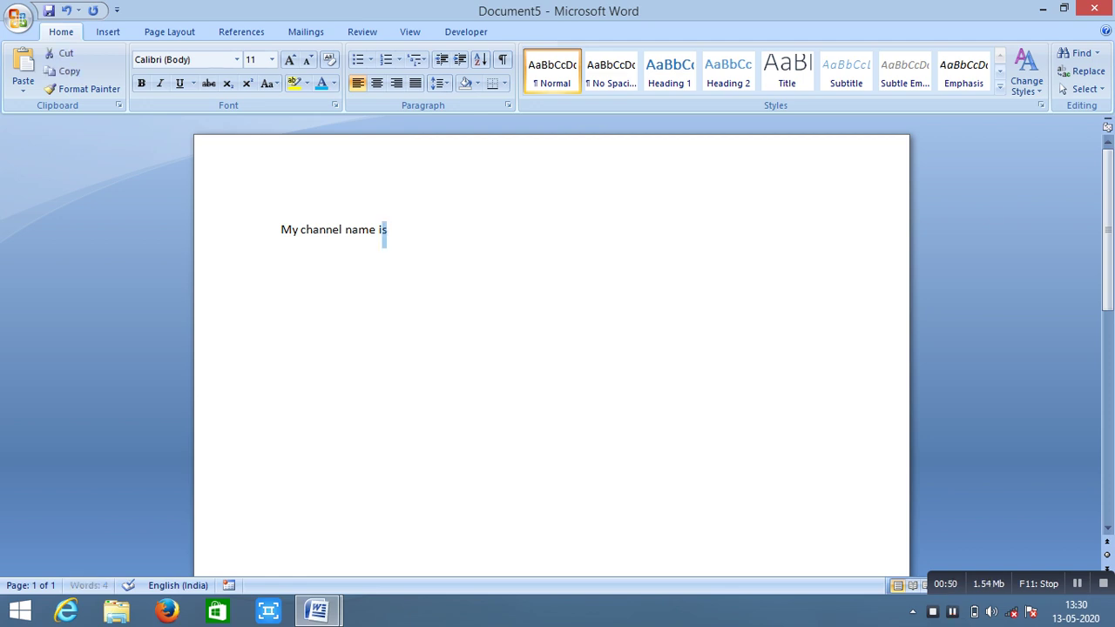
{"action": "key", "text": "shift+Left"}
{"action": "key", "text": "shift+Left"}
{"action": "key", "text": "shift+Left"}
{"action": "key", "text": "shift+Left"}
{"action": "key", "text": "shift+Left"}
{"action": "key", "text": "shift+Left"}
{"action": "key", "text": "ctrl+a"}
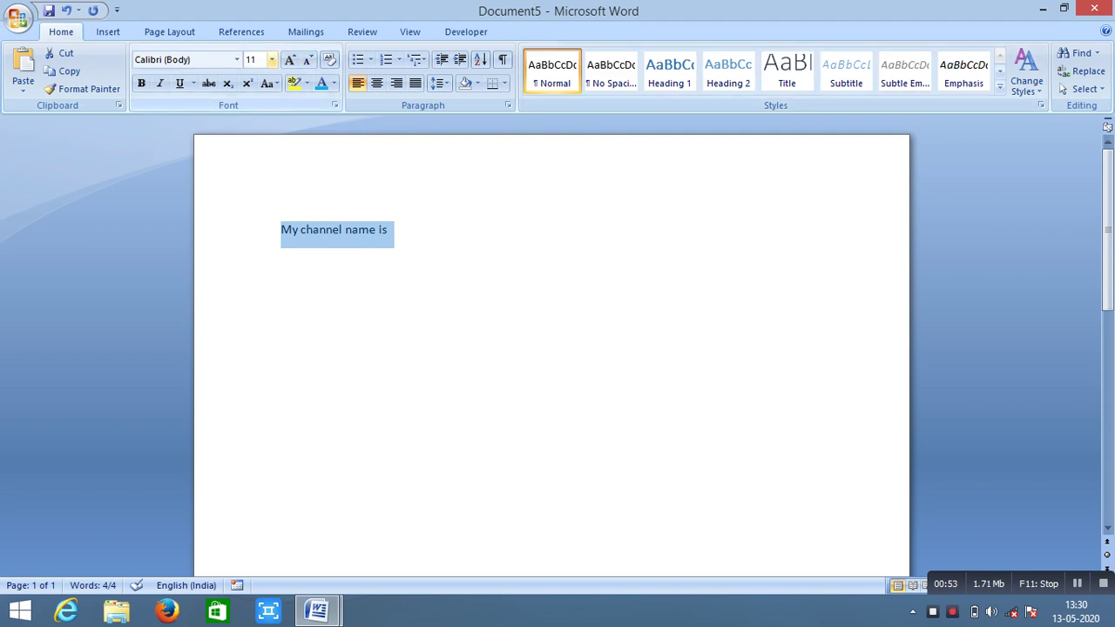
{"action": "left_click", "coordinate": [272, 59]}
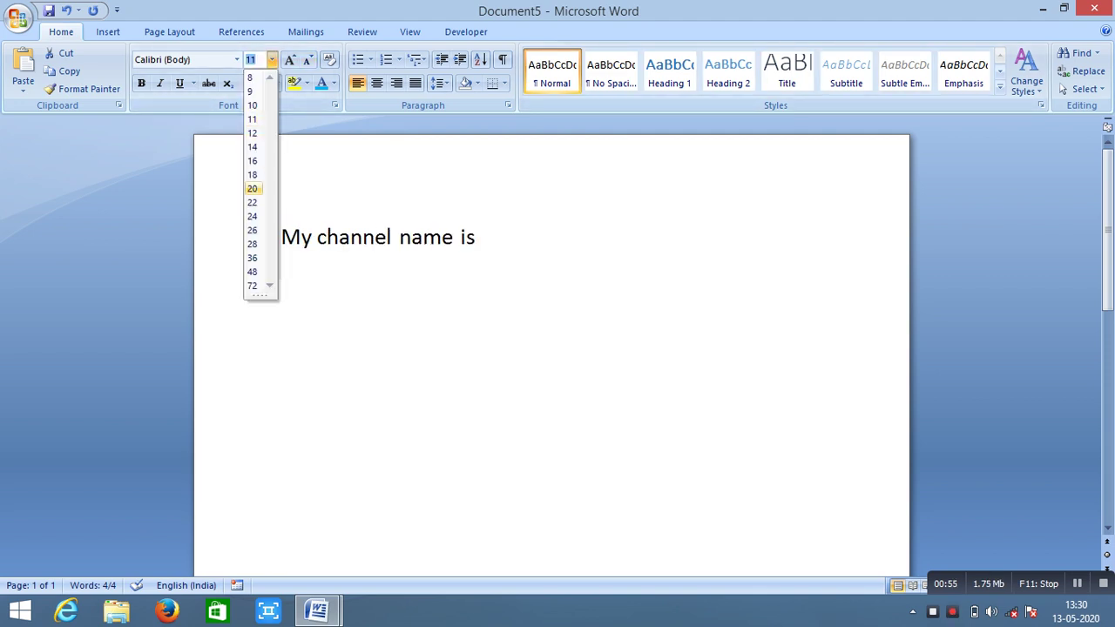
{"action": "left_click", "coordinate": [251, 216]}
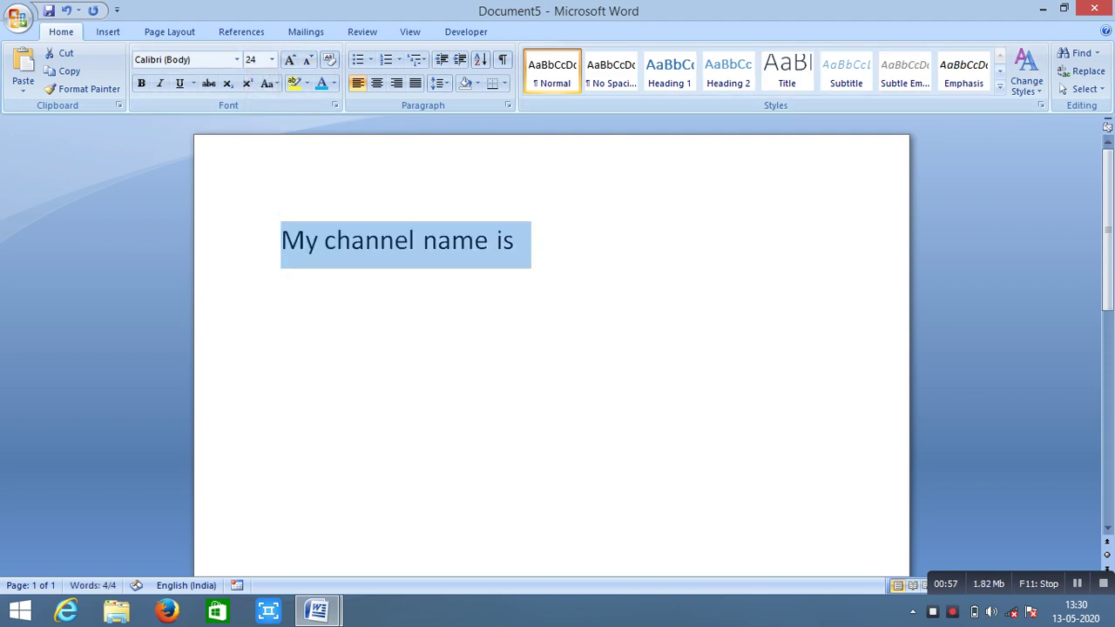
{"action": "left_click", "coordinate": [516, 240]}
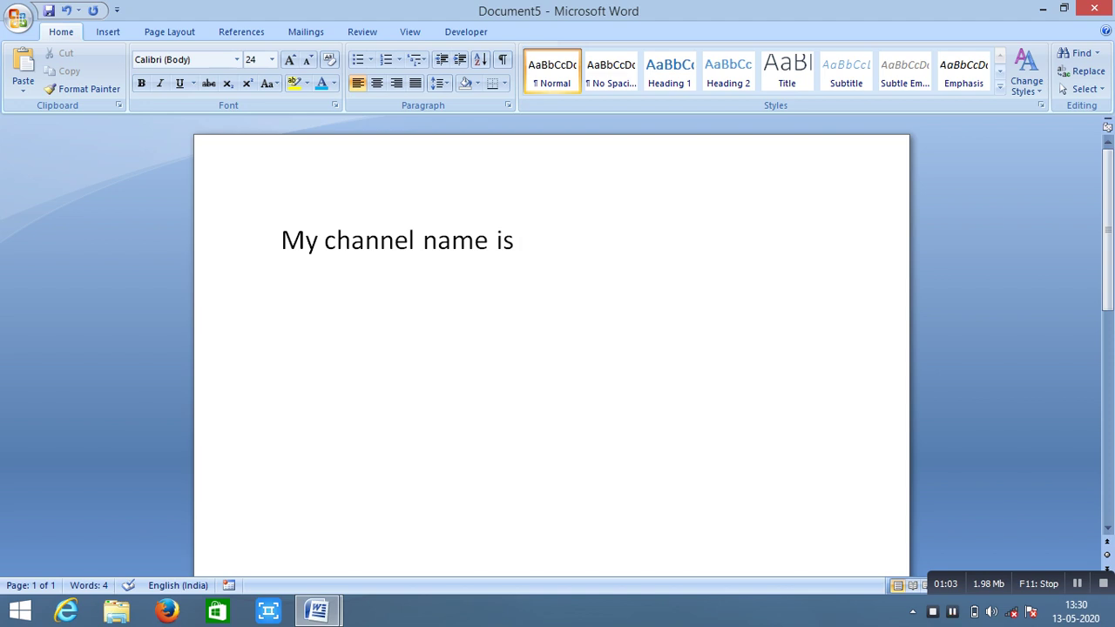
Save the document in Documents with the file name 'Mainpage'.
{"action": "key", "text": "ctrl+s"}
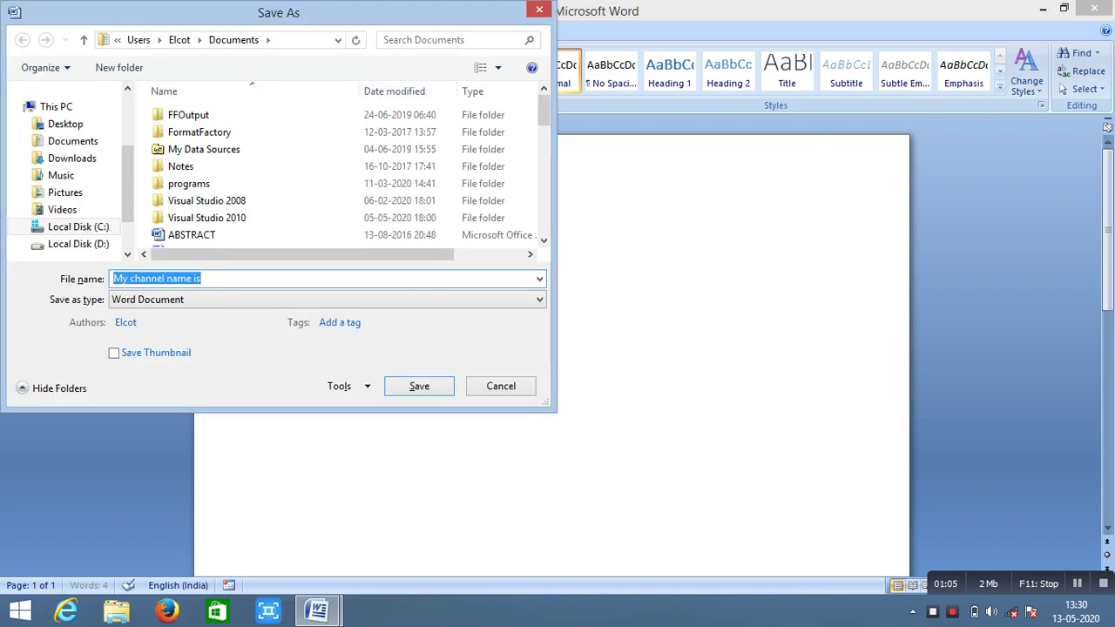
{"action": "left_click", "coordinate": [201, 278]}
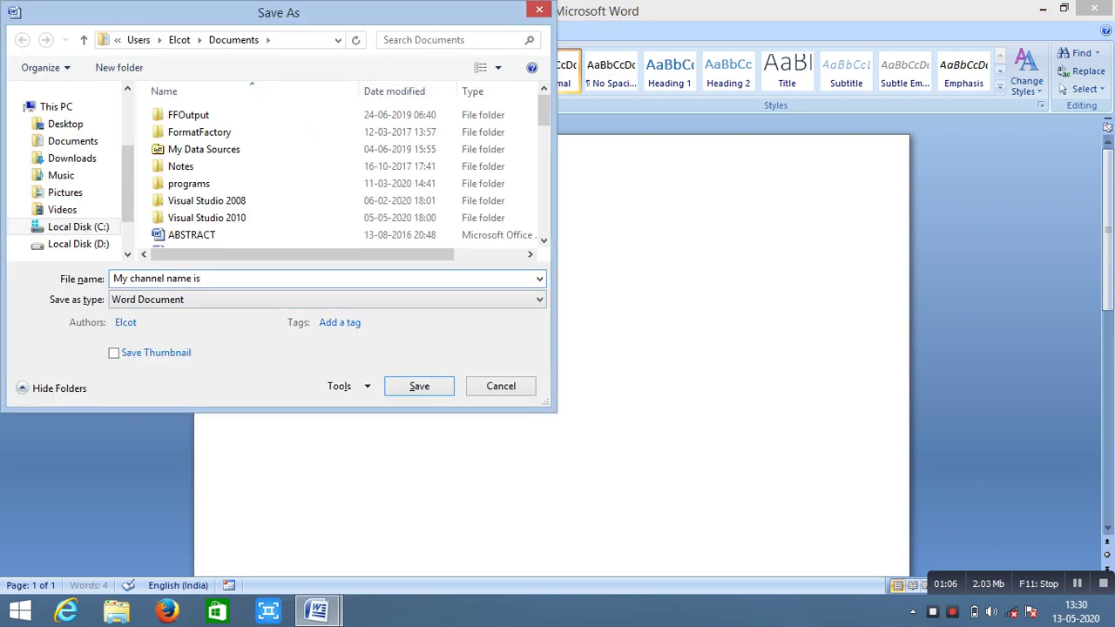
{"action": "key", "text": "BackSpace"}
{"action": "key", "text": "BackSpace"}
{"action": "key", "text": "BackSpace"}
{"action": "key", "text": "BackSpace"}
{"action": "key", "text": "BackSpace"}
{"action": "key", "text": "BackSpace"}
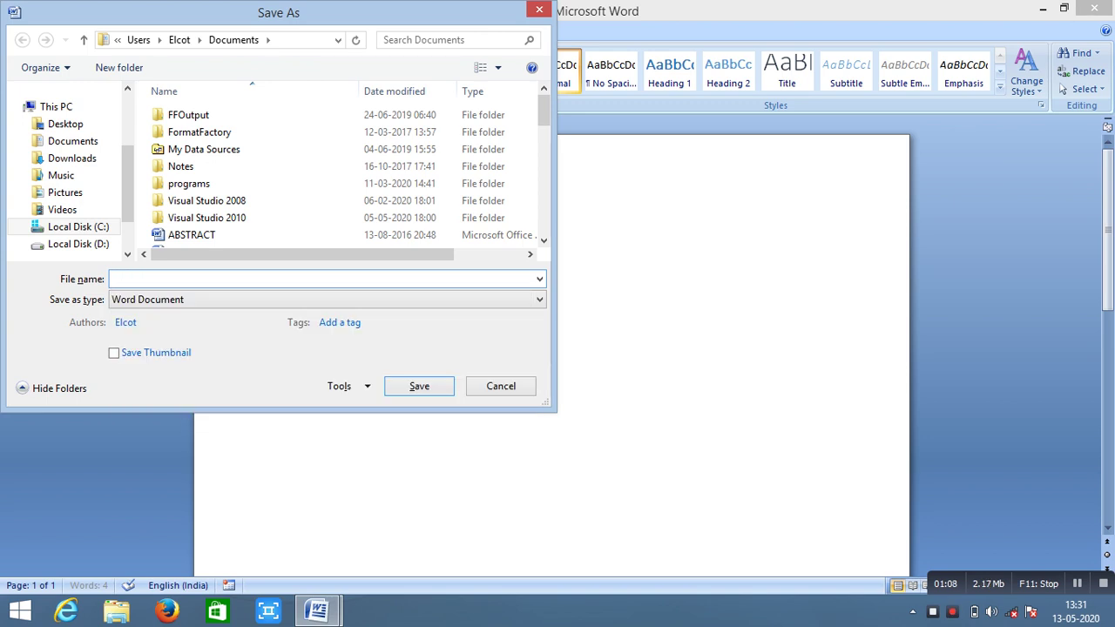
{"action": "type", "text": "Mai"}
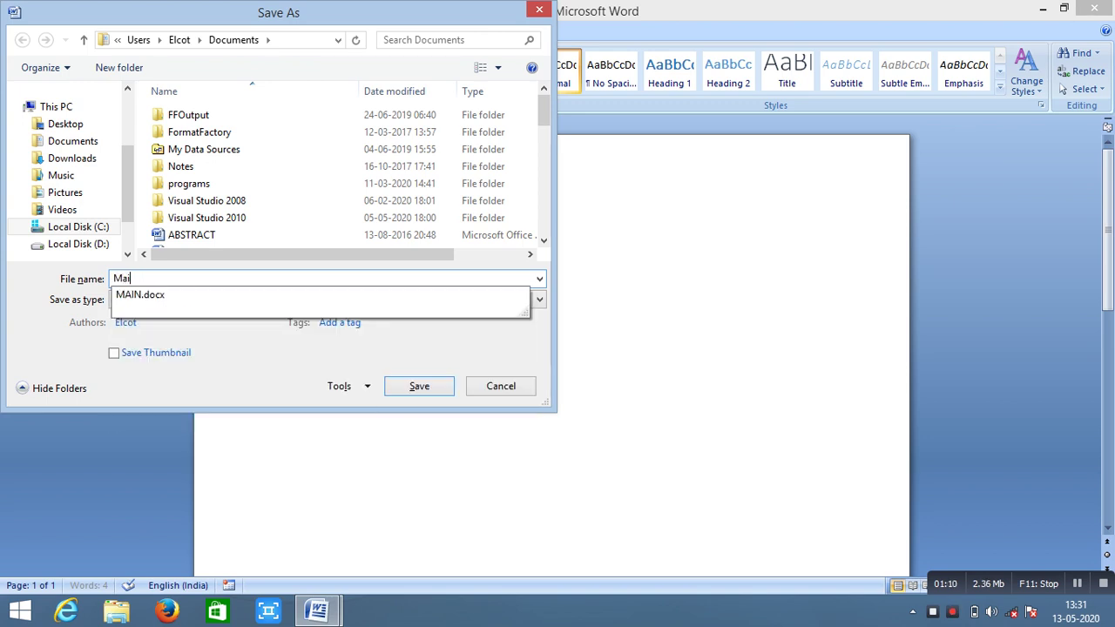
{"action": "type", "text": "np"}
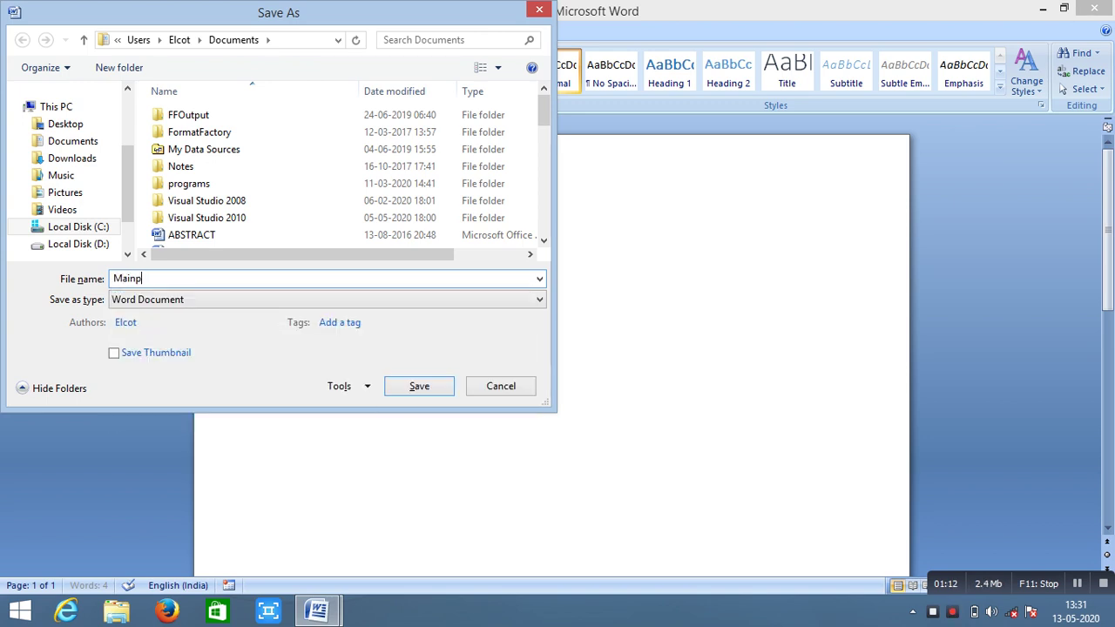
{"action": "type", "text": "age"}
{"action": "key", "text": "Return"}
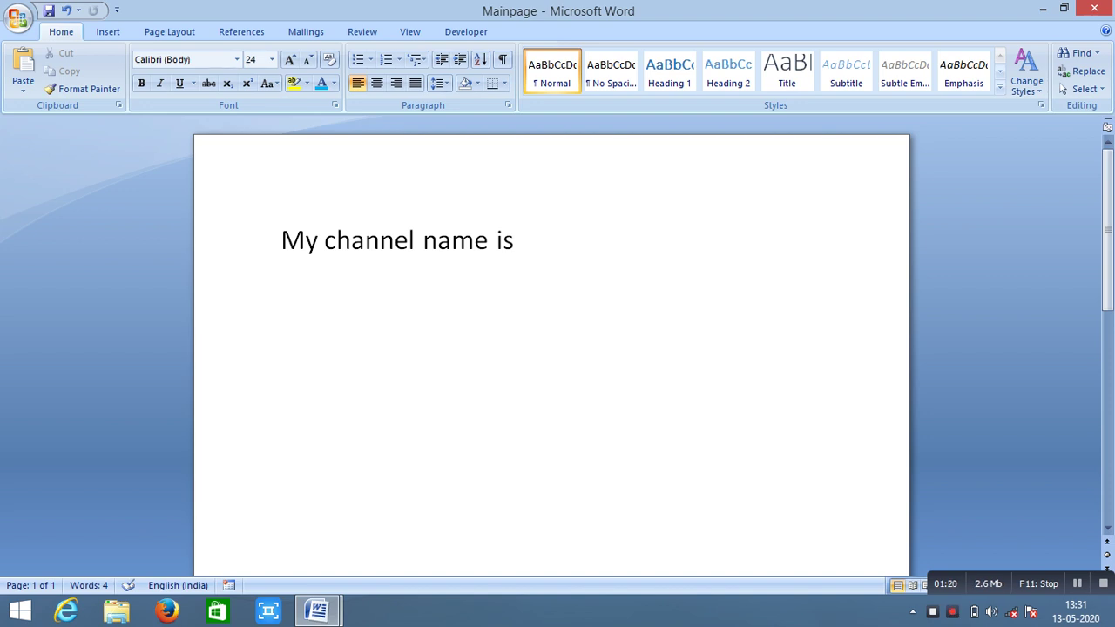
Create another blank document and type 'KrishDev Technologies'.
{"action": "left_click", "coordinate": [18, 18]}
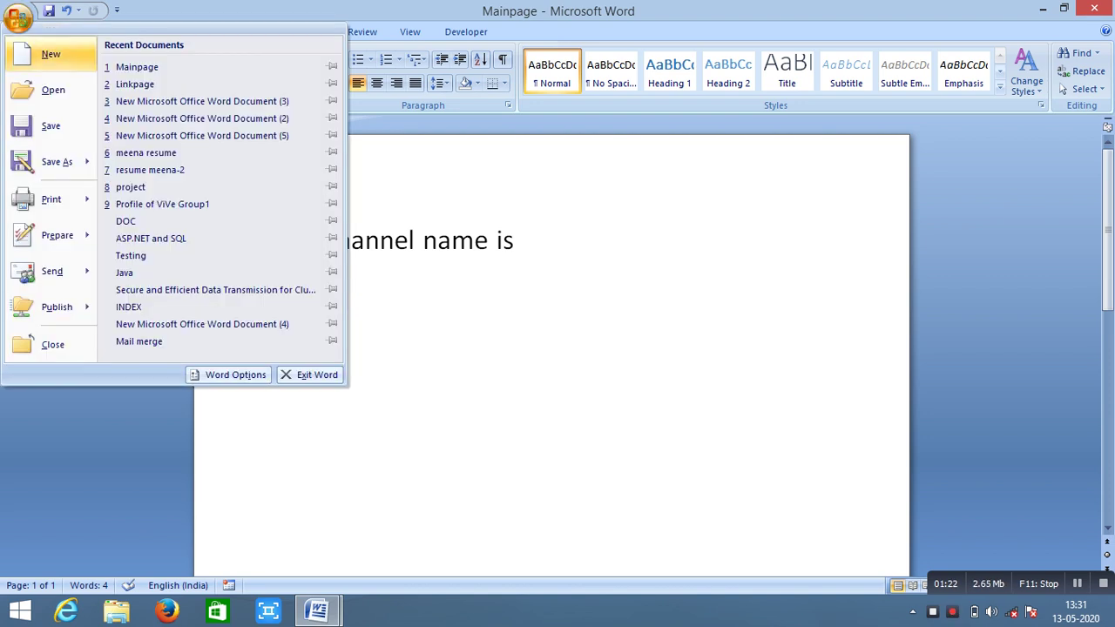
{"action": "left_click", "coordinate": [50, 54]}
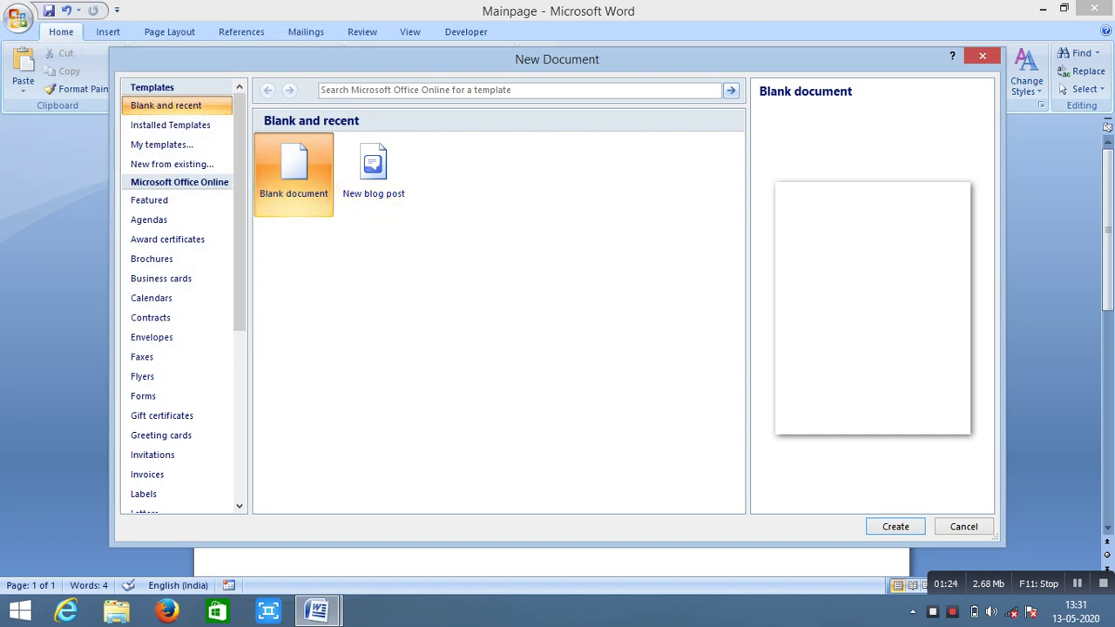
{"action": "key", "text": "Return"}
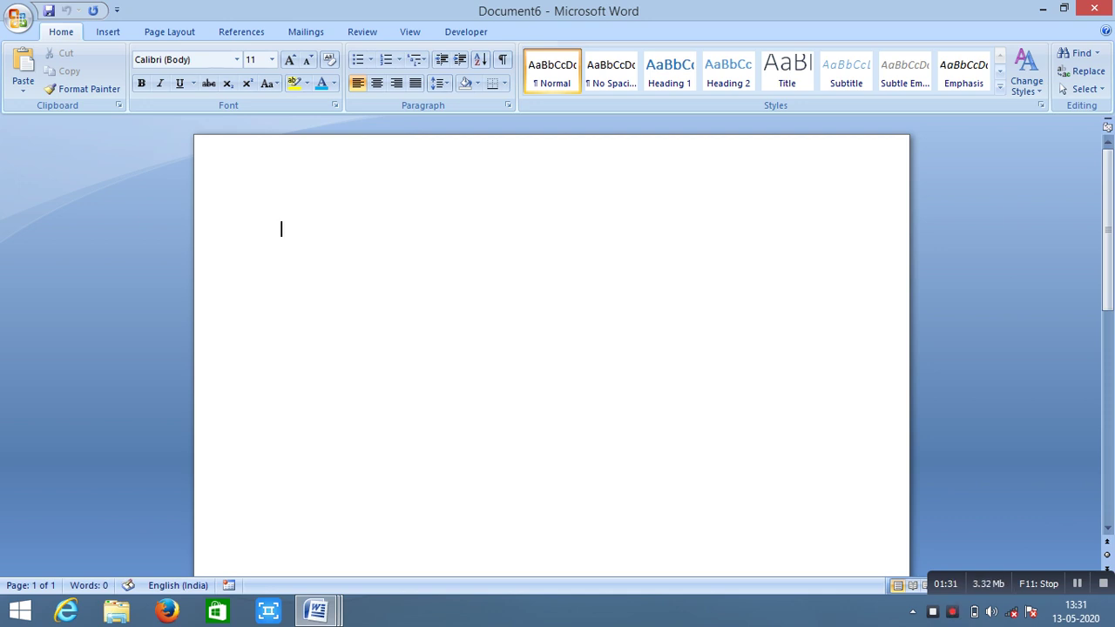
{"action": "type", "text": "Kr"}
{"action": "type", "text": "ish"}
{"action": "type", "text": "De"}
{"action": "type", "text": "v T"}
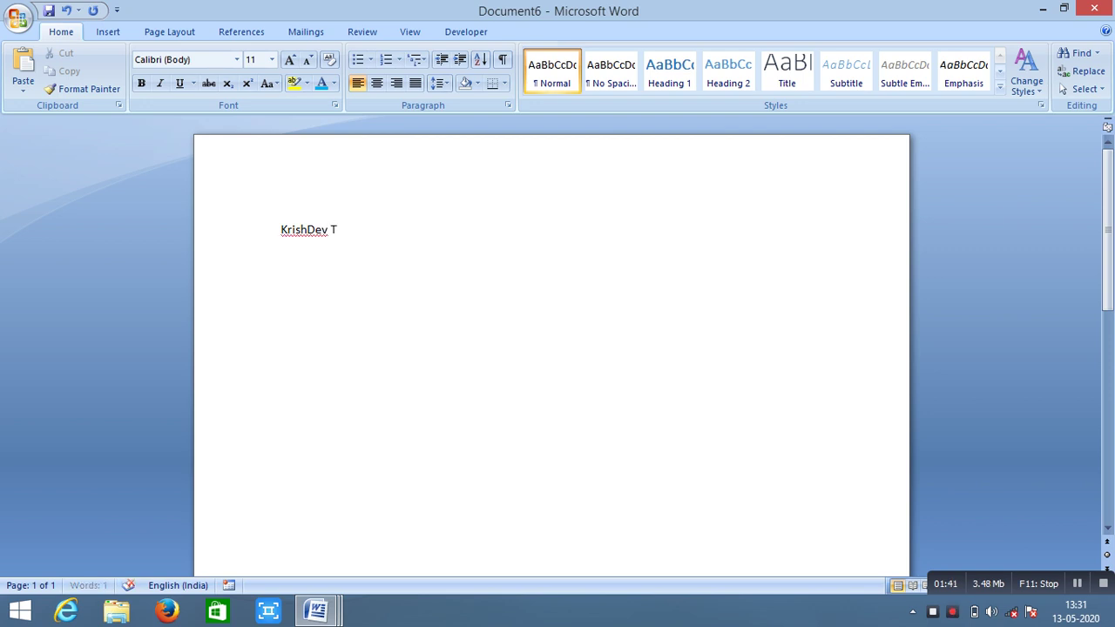
{"action": "type", "text": "echn"}
{"action": "type", "text": "ologie"}
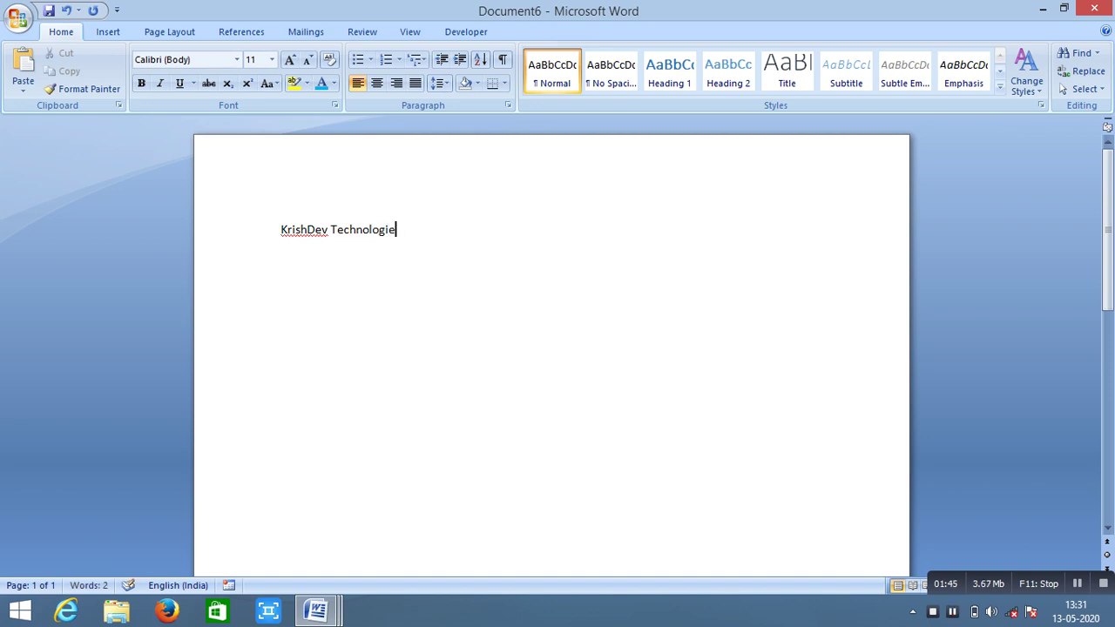
{"action": "type", "text": "s"}
Make the 'KrishDev Technologies' title bold at 36-point size.
{"action": "key", "text": "shift+Left"}
{"action": "key", "text": "shift+Left"}
{"action": "key", "text": "shift+Left"}
{"action": "key", "text": "shift+Left"}
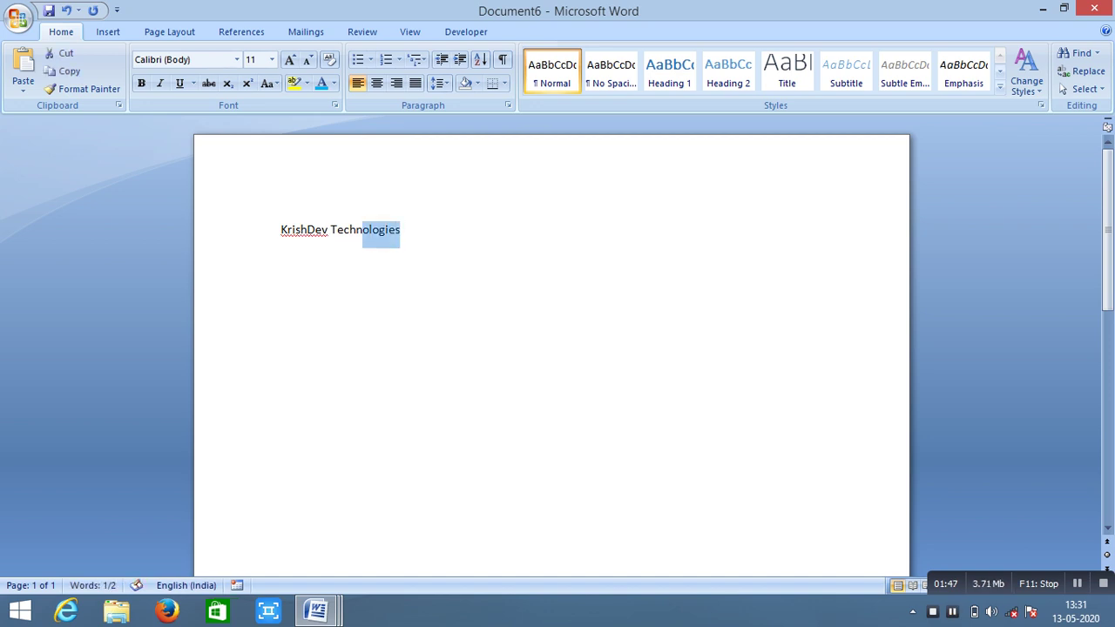
{"action": "key", "text": "shift+Left"}
{"action": "key", "text": "shift+Left"}
{"action": "key", "text": "shift+Left"}
{"action": "key", "text": "shift+Left"}
{"action": "key", "text": "shift+Left"}
{"action": "key", "text": "shift+Left"}
{"action": "key", "text": "shift+Left"}
{"action": "key", "text": "shift+Left"}
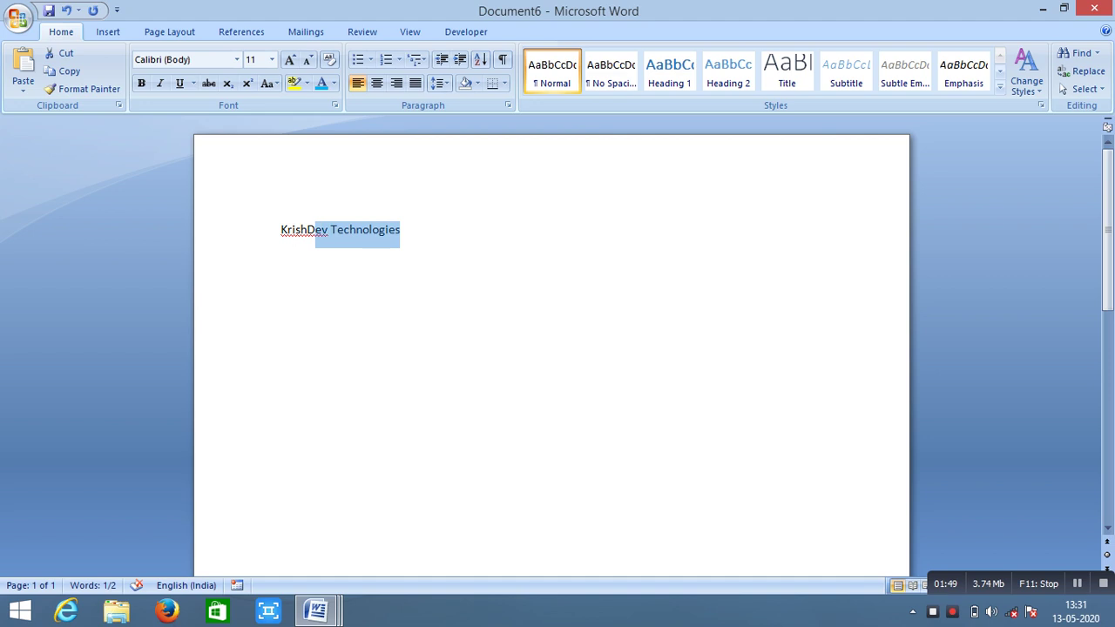
{"action": "key", "text": "shift+Left"}
{"action": "key", "text": "shift+Left"}
{"action": "key", "text": "shift+Left"}
{"action": "key", "text": "shift+Left"}
{"action": "key", "text": "ctrl+a"}
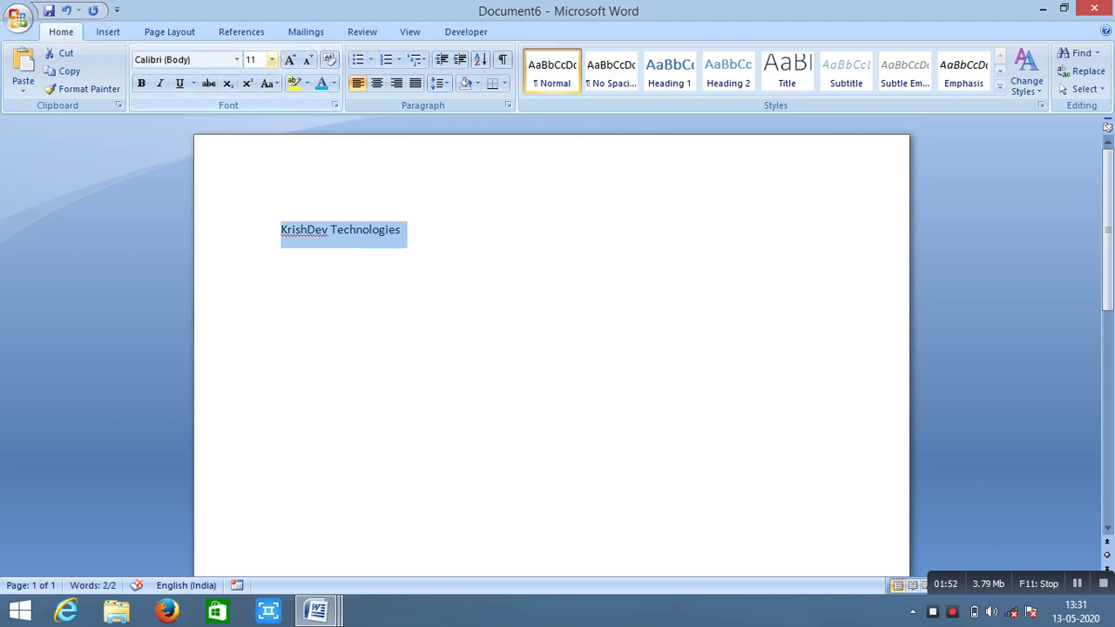
{"action": "left_click", "coordinate": [272, 59]}
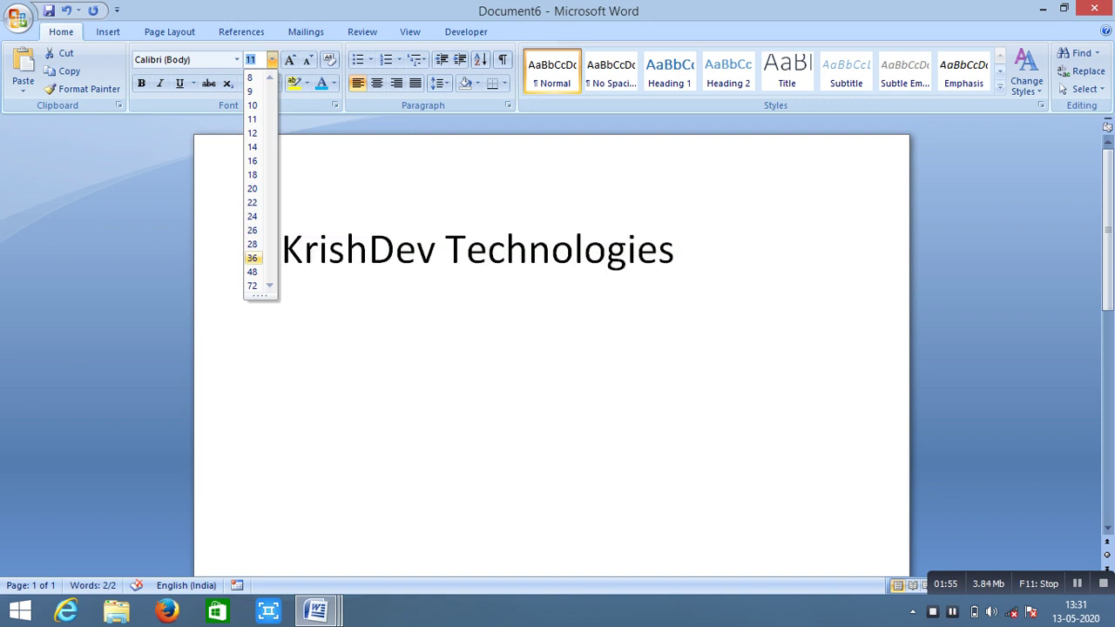
{"action": "left_click", "coordinate": [251, 258]}
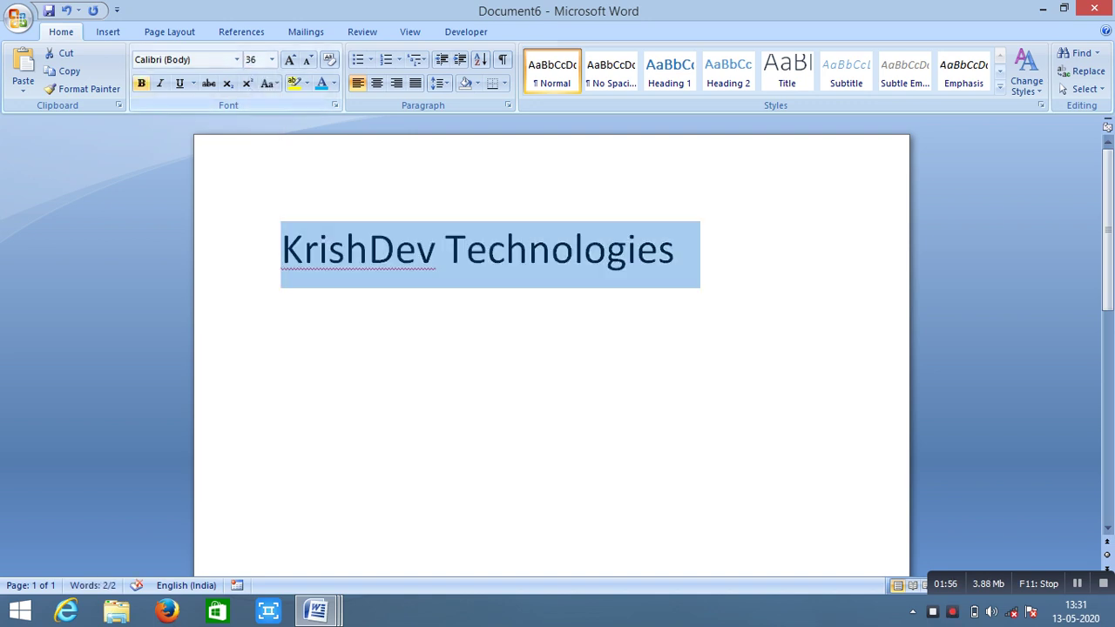
{"action": "left_click", "coordinate": [141, 83]}
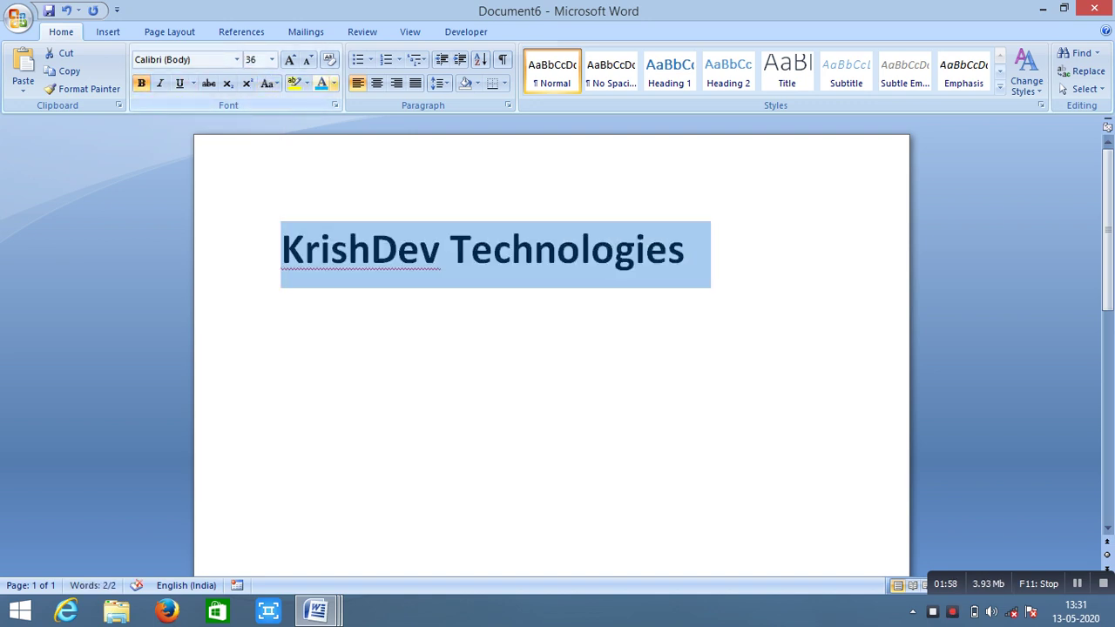
Colour the title blue and centre it on the page.
{"action": "left_click", "coordinate": [334, 83]}
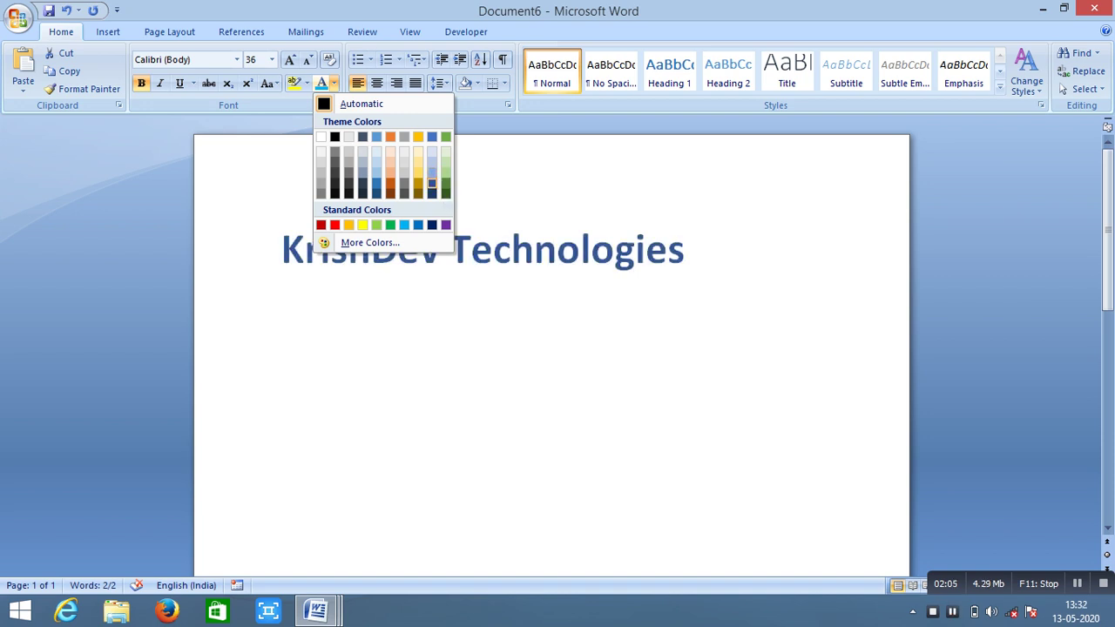
{"action": "left_click", "coordinate": [432, 182]}
{"action": "left_click", "coordinate": [376, 82]}
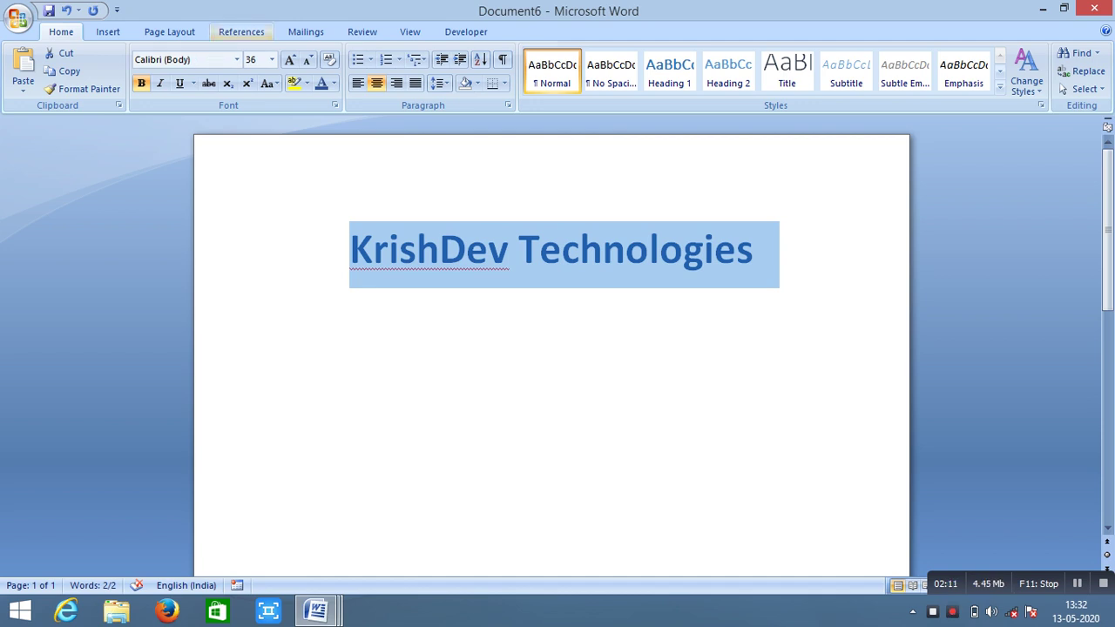
{"action": "left_click", "coordinate": [440, 250]}
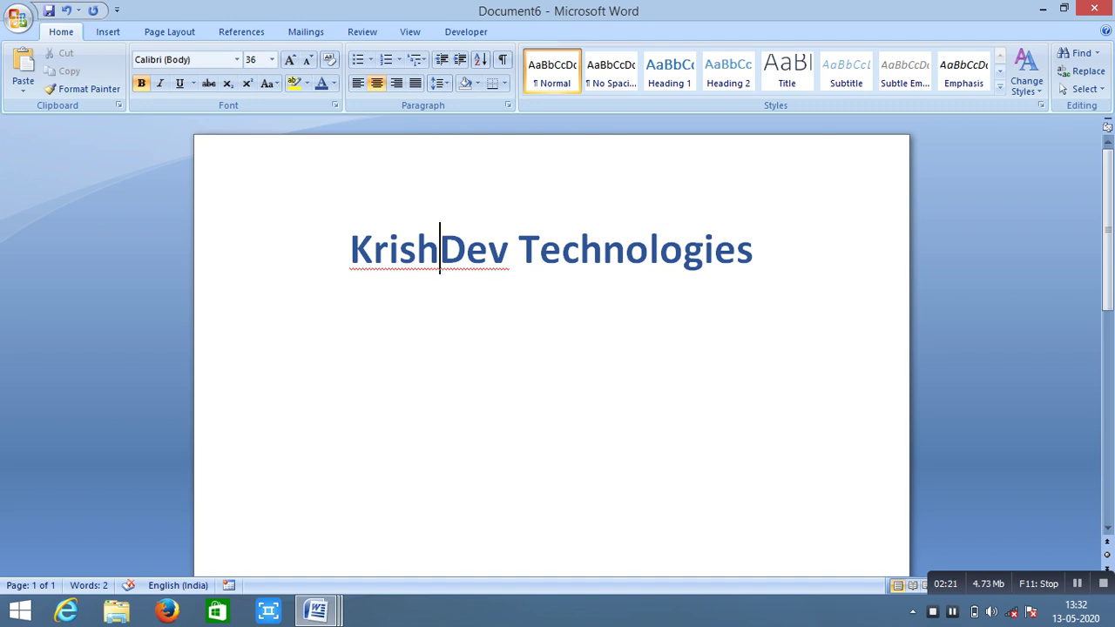
Save the title document in Documents with the file name 'Linkpage'.
{"action": "key", "text": "ctrl+s"}
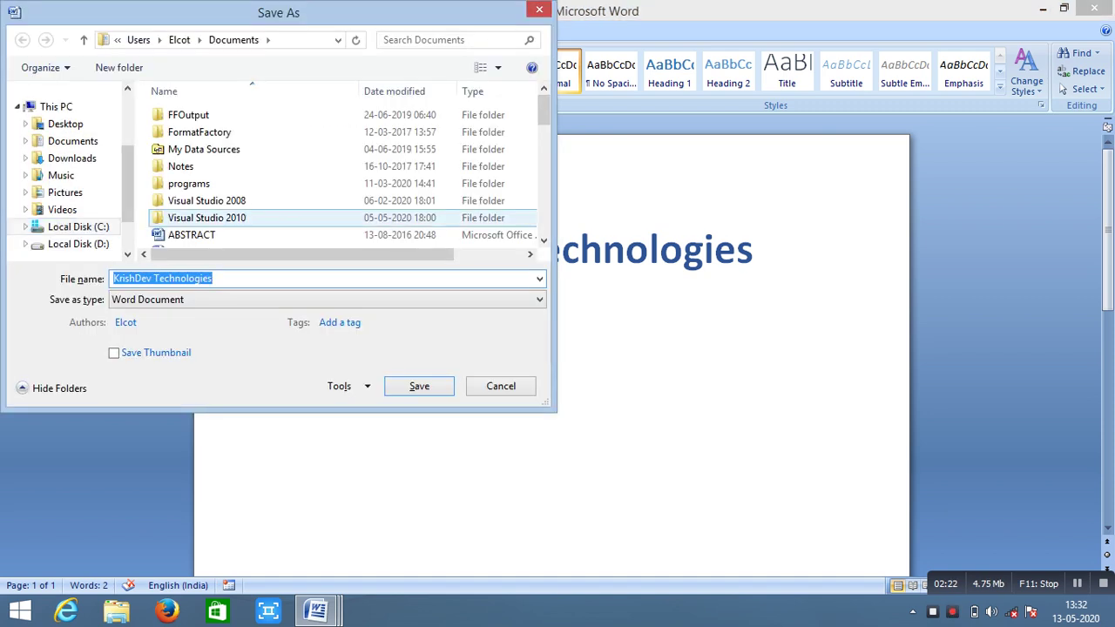
{"action": "left_click", "coordinate": [213, 278]}
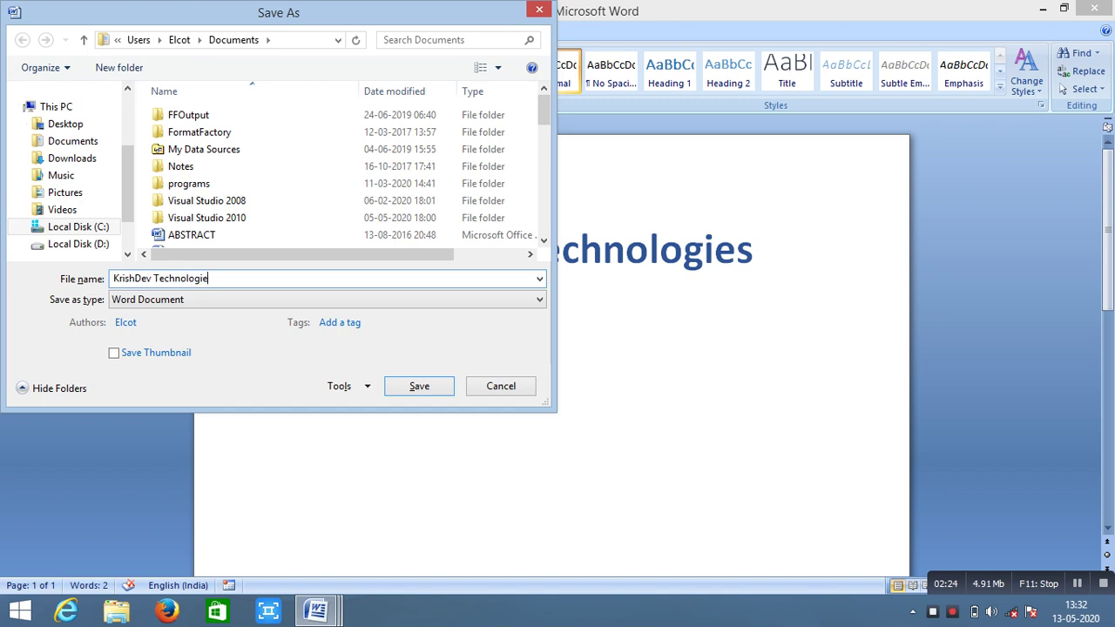
{"action": "key", "text": "BackSpace"}
{"action": "key", "text": "BackSpace"}
{"action": "key", "text": "BackSpace"}
{"action": "key", "text": "BackSpace"}
{"action": "key", "text": "BackSpace"}
{"action": "key", "text": "BackSpace"}
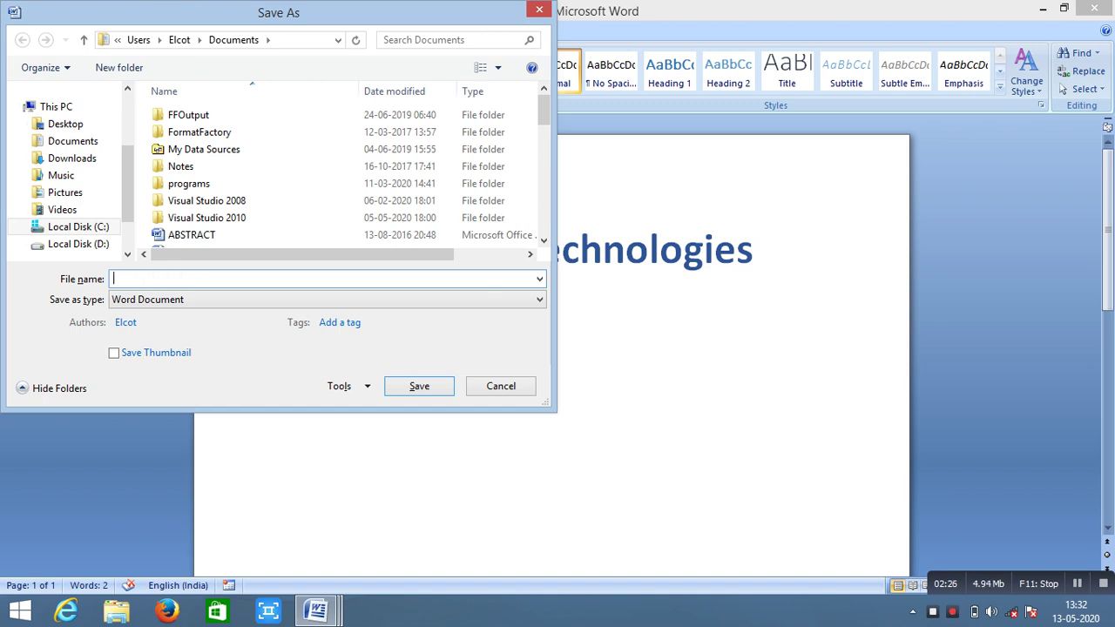
{"action": "type", "text": "Link"}
{"action": "type", "text": "page"}
{"action": "key", "text": "Return"}
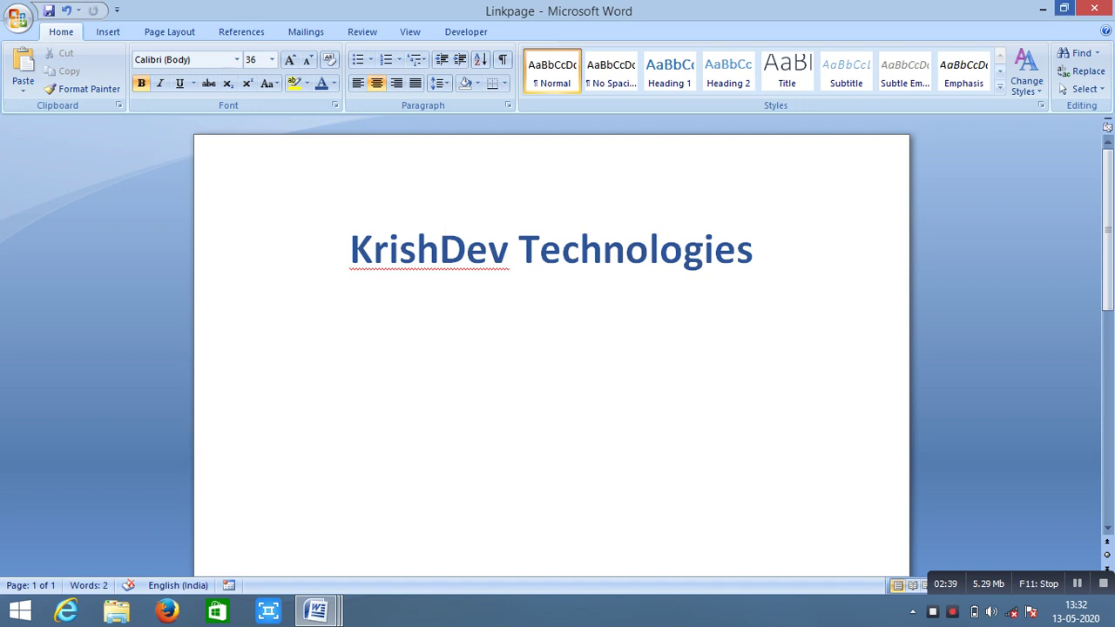
Back in Mainpage, insert a hyperlink with 'Click here' as its display text.
{"action": "key", "text": "ctrl+w"}
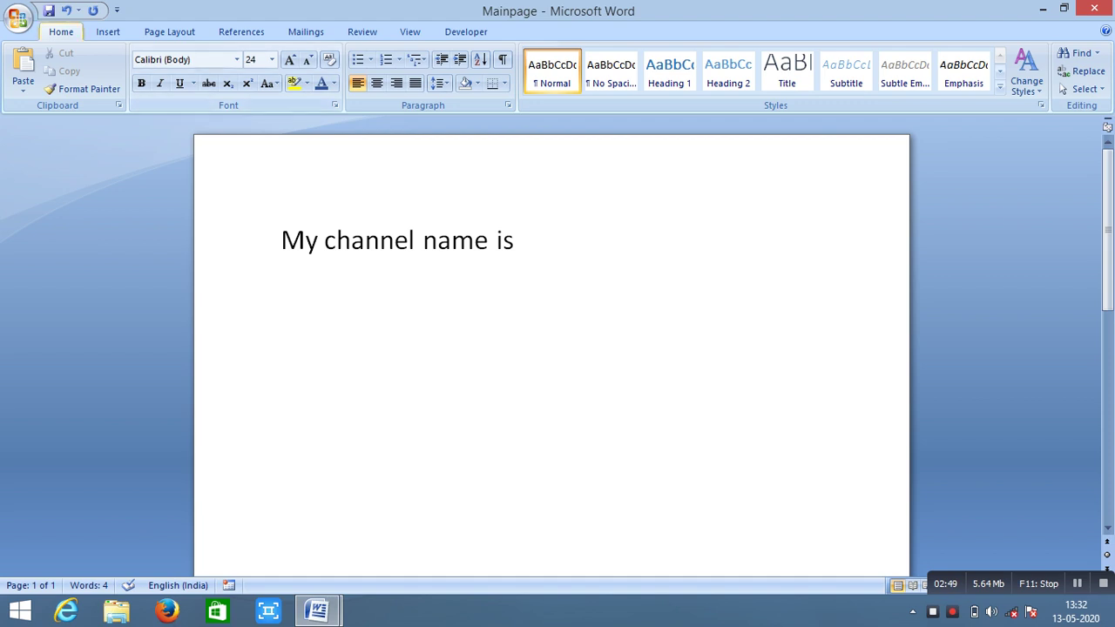
{"action": "left_click", "coordinate": [108, 31]}
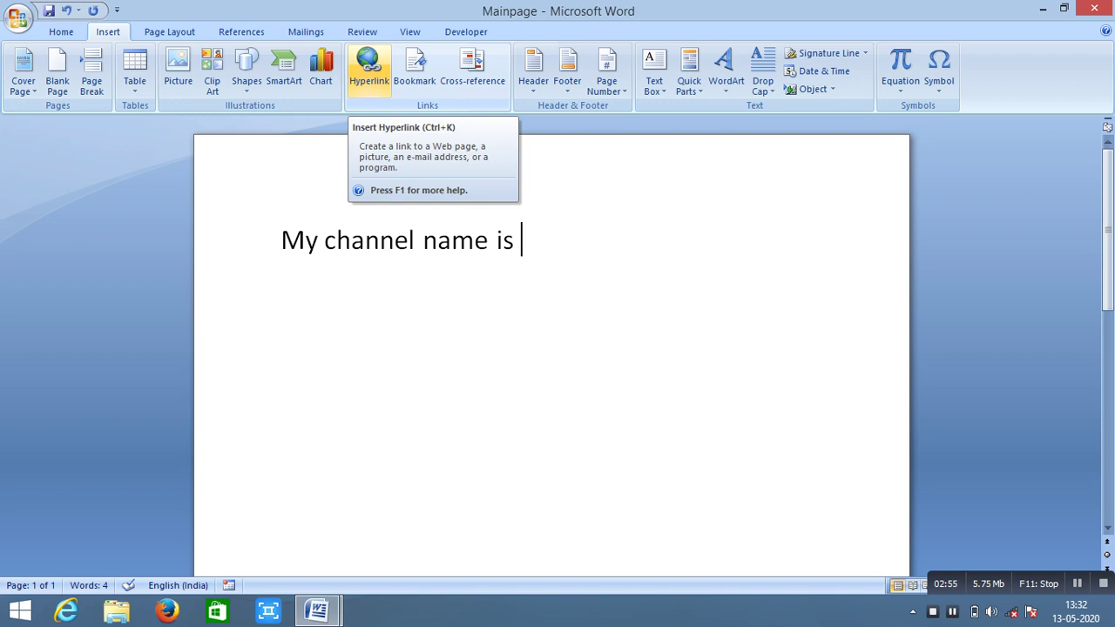
{"action": "left_click", "coordinate": [368, 68]}
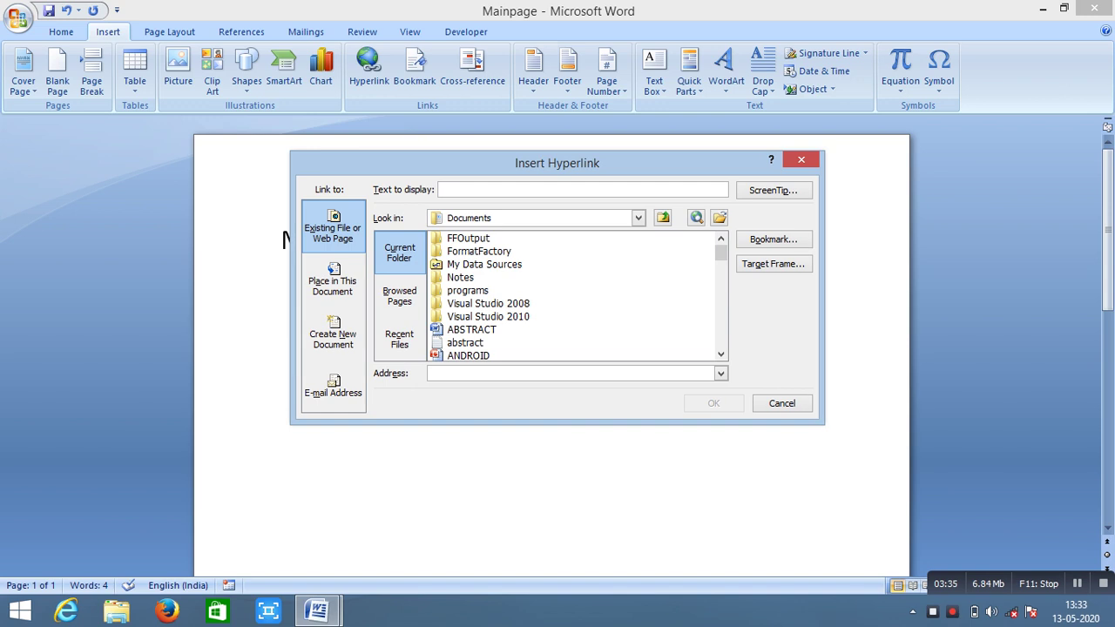
{"action": "type", "text": "C"}
{"action": "type", "text": "lic"}
{"action": "type", "text": "k "}
{"action": "type", "text": "here"}
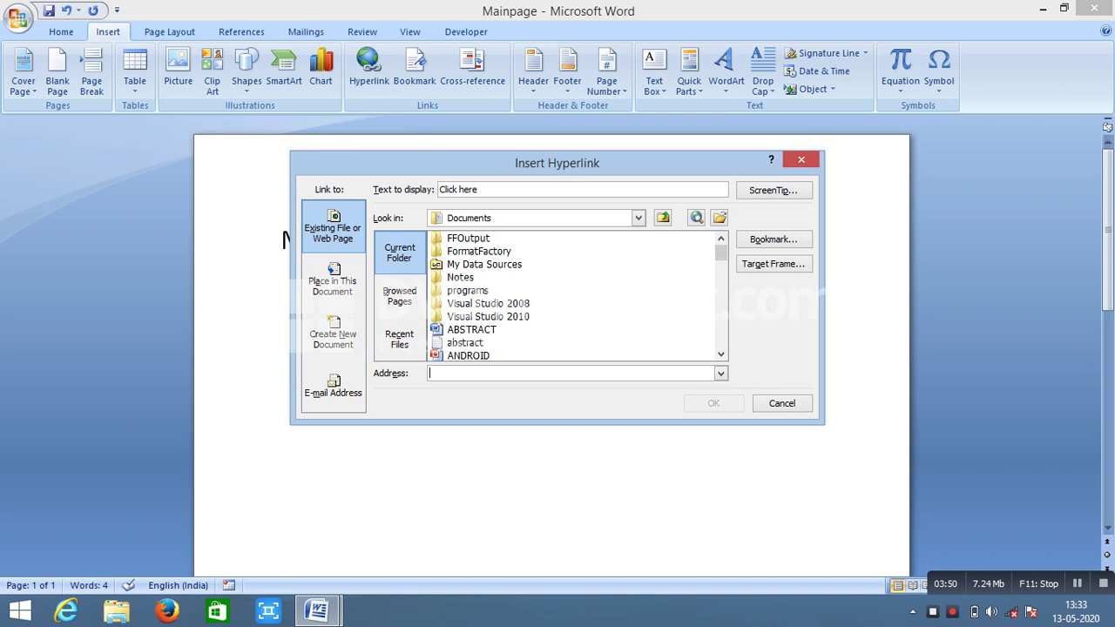
Point the 'Click here' hyperlink at the Linkpage document and insert it.
{"action": "scroll", "coordinate": [575, 296], "scroll_direction": "down", "scroll_amount": 1}
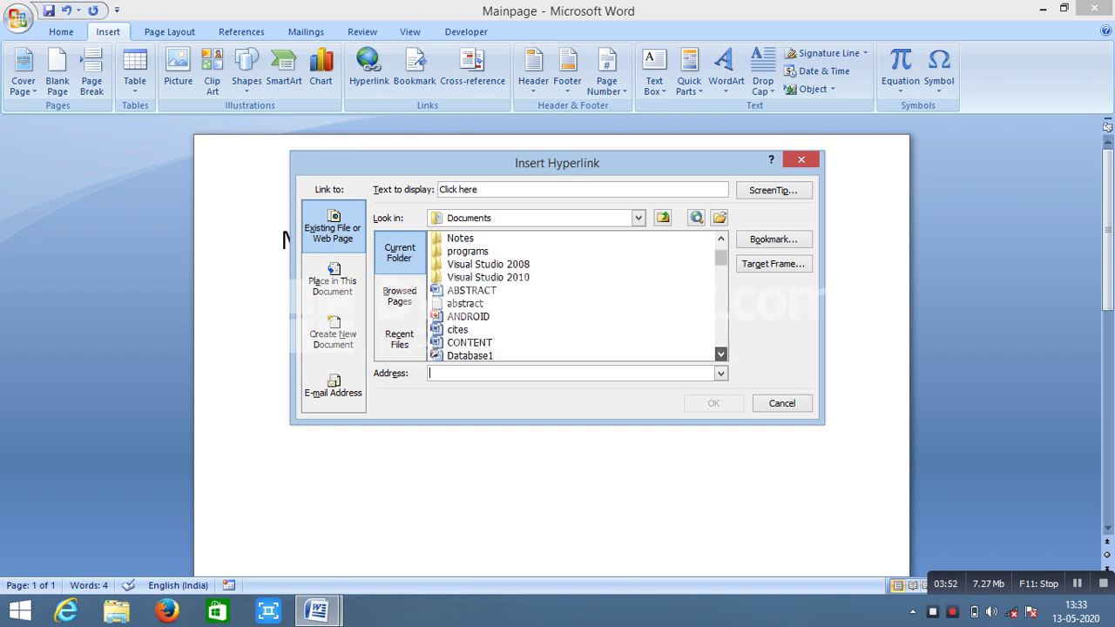
{"action": "scroll", "coordinate": [575, 296], "scroll_direction": "down", "scroll_amount": 1}
{"action": "scroll", "coordinate": [575, 296], "scroll_direction": "down", "scroll_amount": 1}
{"action": "scroll", "coordinate": [575, 297], "scroll_direction": "down", "scroll_amount": 1}
{"action": "scroll", "coordinate": [575, 296], "scroll_direction": "down", "scroll_amount": 1}
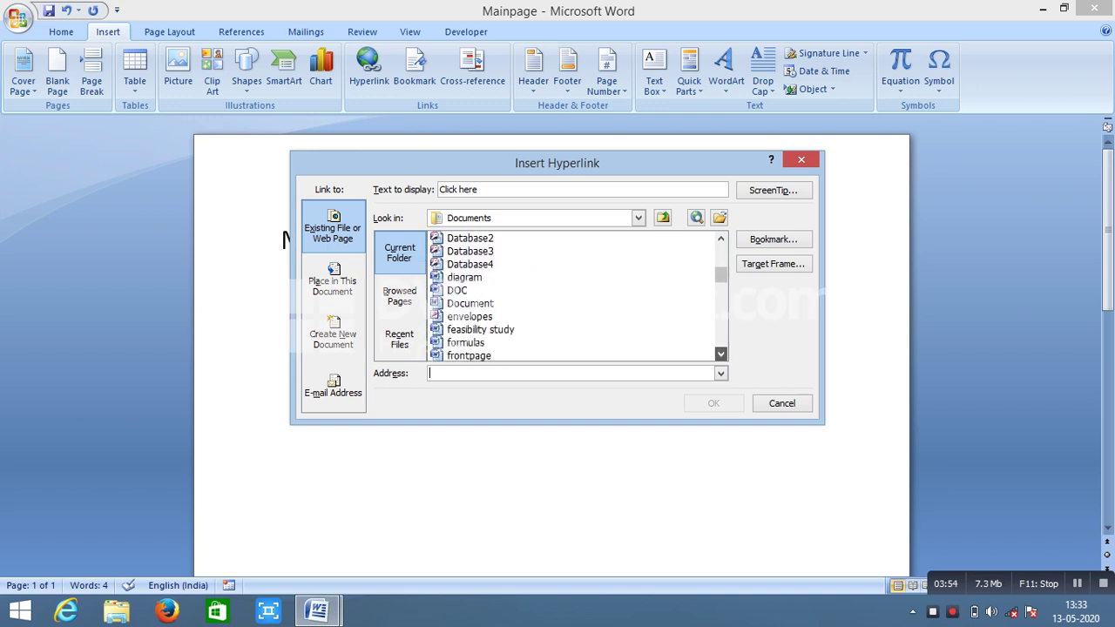
{"action": "scroll", "coordinate": [575, 296], "scroll_direction": "down", "scroll_amount": 1}
{"action": "scroll", "coordinate": [575, 296], "scroll_direction": "down", "scroll_amount": 1}
{"action": "scroll", "coordinate": [575, 297], "scroll_direction": "down", "scroll_amount": 1}
{"action": "scroll", "coordinate": [574, 296], "scroll_direction": "down", "scroll_amount": 1}
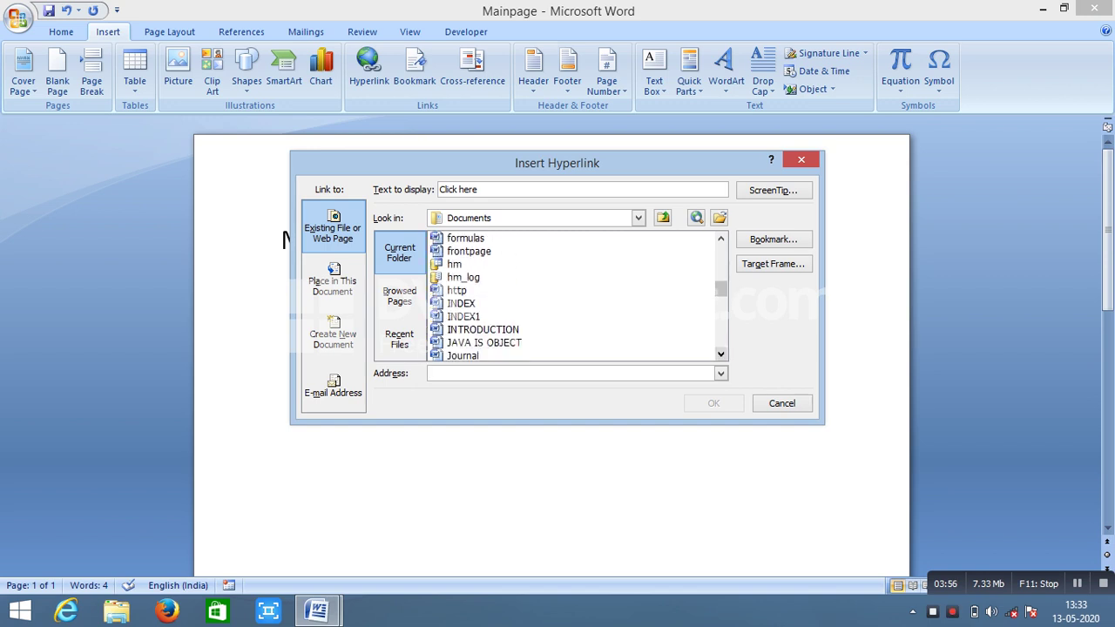
{"action": "scroll", "coordinate": [575, 296], "scroll_direction": "down", "scroll_amount": 1}
{"action": "scroll", "coordinate": [575, 296], "scroll_direction": "down", "scroll_amount": 1}
{"action": "scroll", "coordinate": [575, 296], "scroll_direction": "down", "scroll_amount": 1}
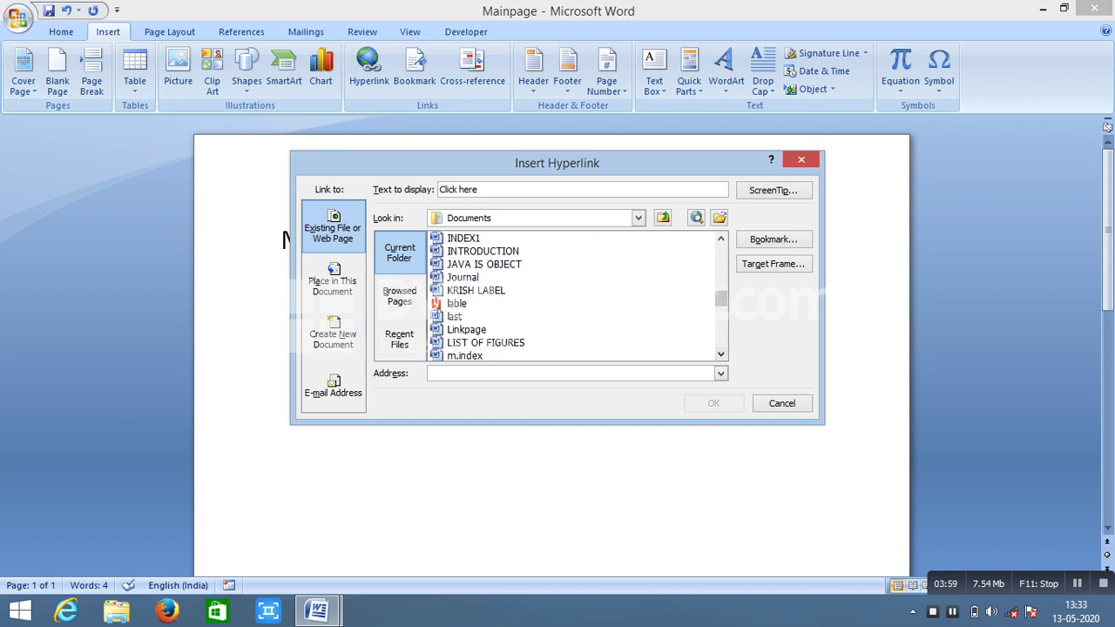
{"action": "left_click", "coordinate": [467, 329]}
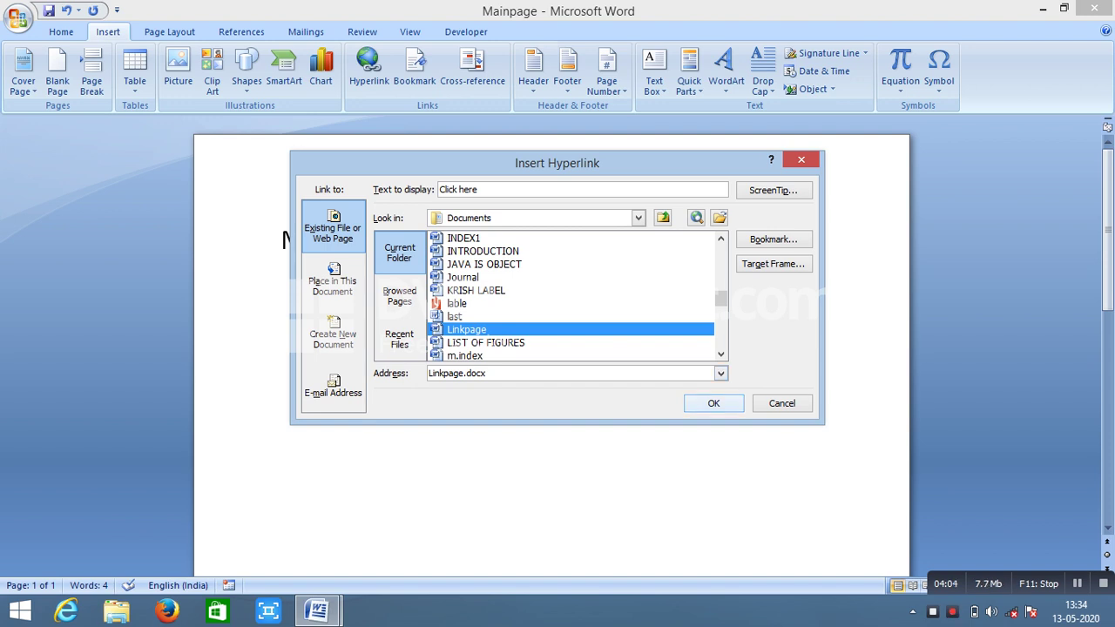
{"action": "left_click", "coordinate": [713, 403]}
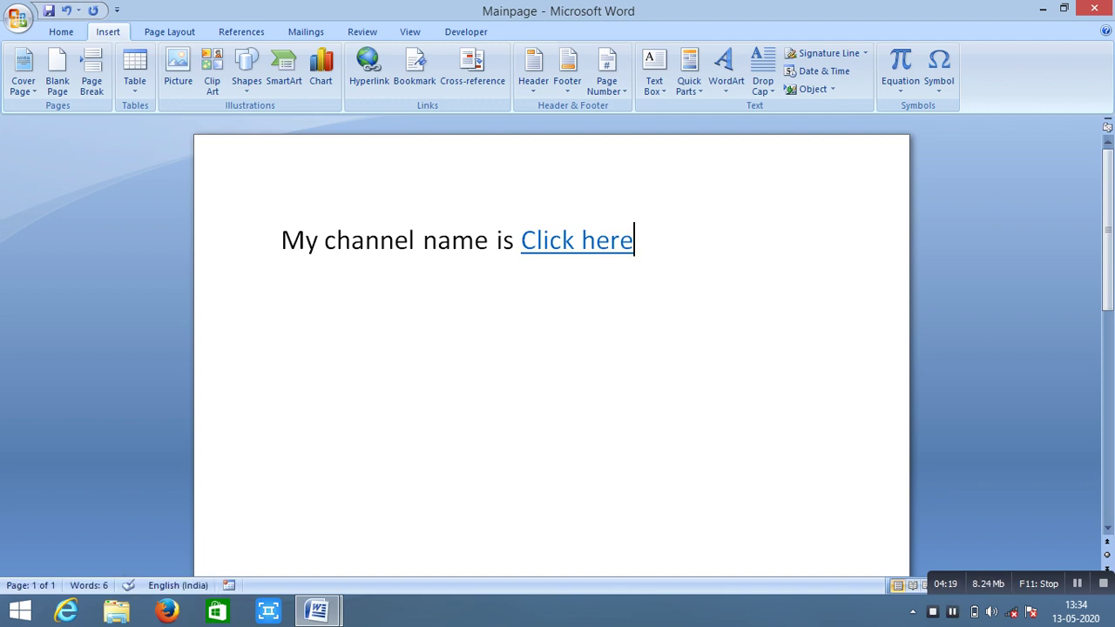
Follow the 'Click here' hyperlink to check that it opens Linkpage.
{"action": "left_click", "coordinate": [352, 241]}
{"action": "key", "text": "shift+Left"}
{"action": "key", "text": "shift+Left"}
{"action": "key", "text": "shift+Left"}
{"action": "key", "text": "shift+Left"}
{"action": "key", "text": "shift+Left"}
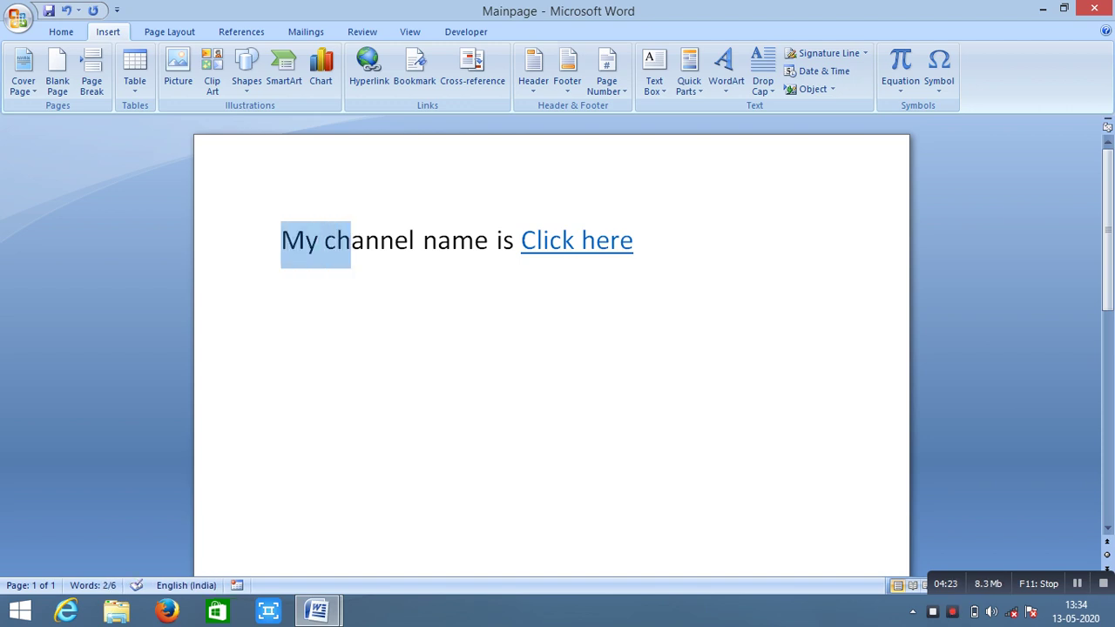
{"action": "key", "text": "shift+Right"}
{"action": "key", "text": "shift+Right"}
{"action": "key", "text": "shift+Right"}
{"action": "key", "text": "shift+Right"}
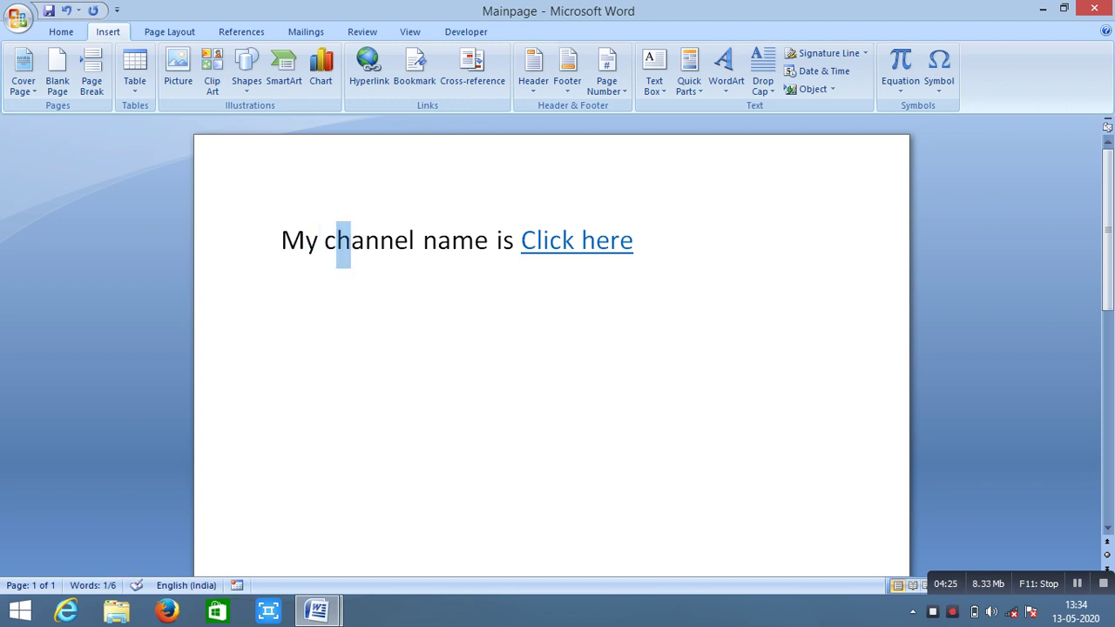
{"action": "key", "text": "shift+Right"}
{"action": "key", "text": "shift+Right"}
{"action": "key", "text": "shift+Right"}
{"action": "key", "text": "shift+Right"}
{"action": "key", "text": "shift+Right"}
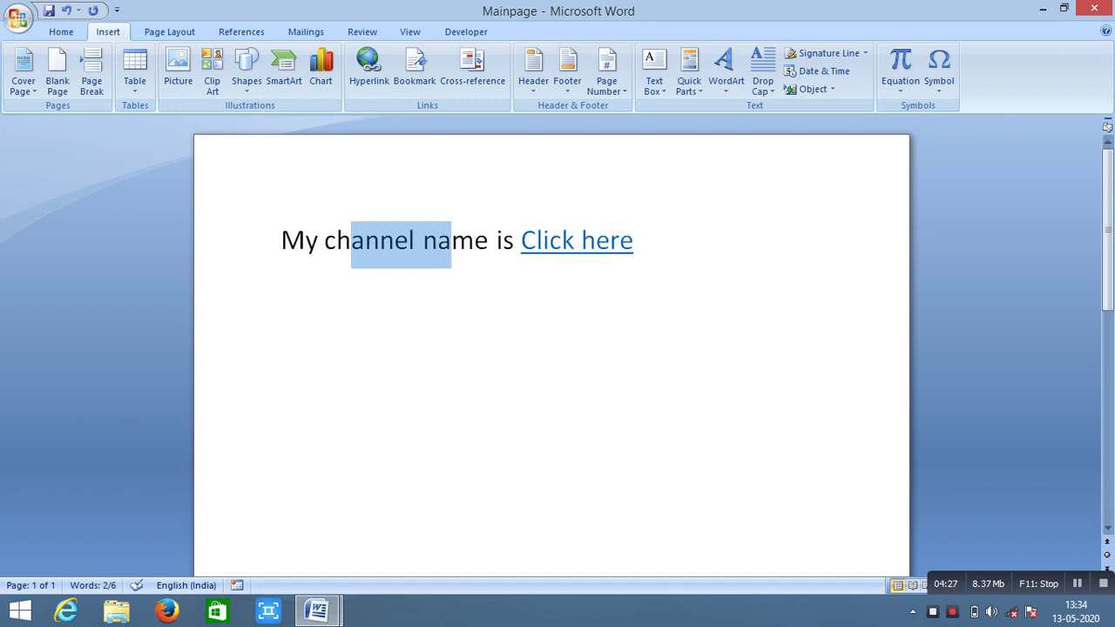
{"action": "key", "text": "shift+Right"}
{"action": "left_click", "coordinate": [503, 240]}
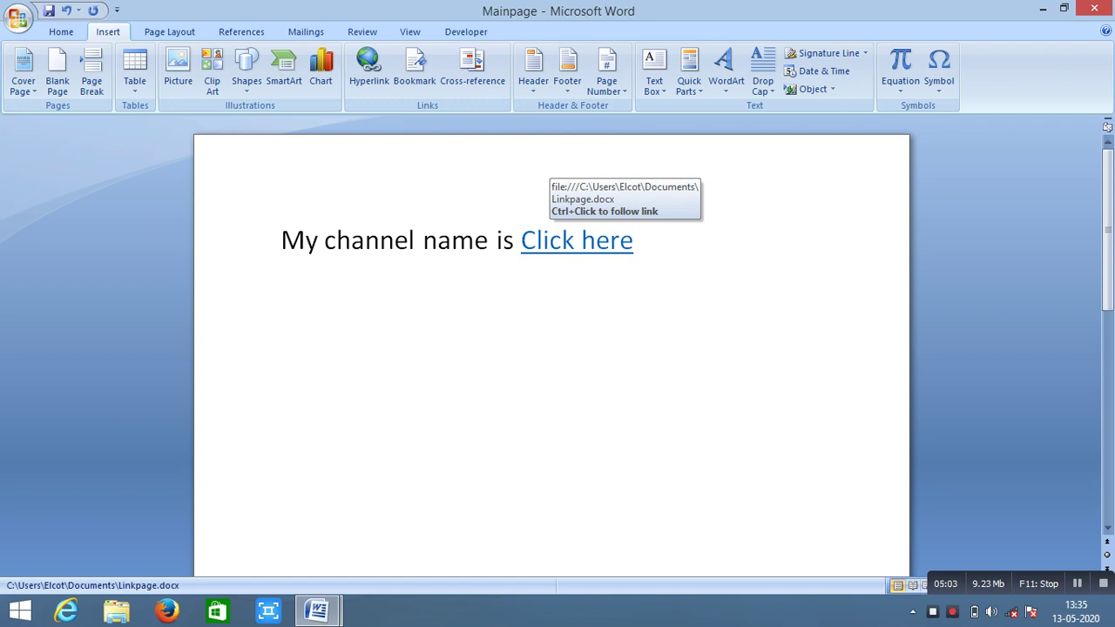
{"action": "left_click", "coordinate": [567, 241], "text": "ctrl"}
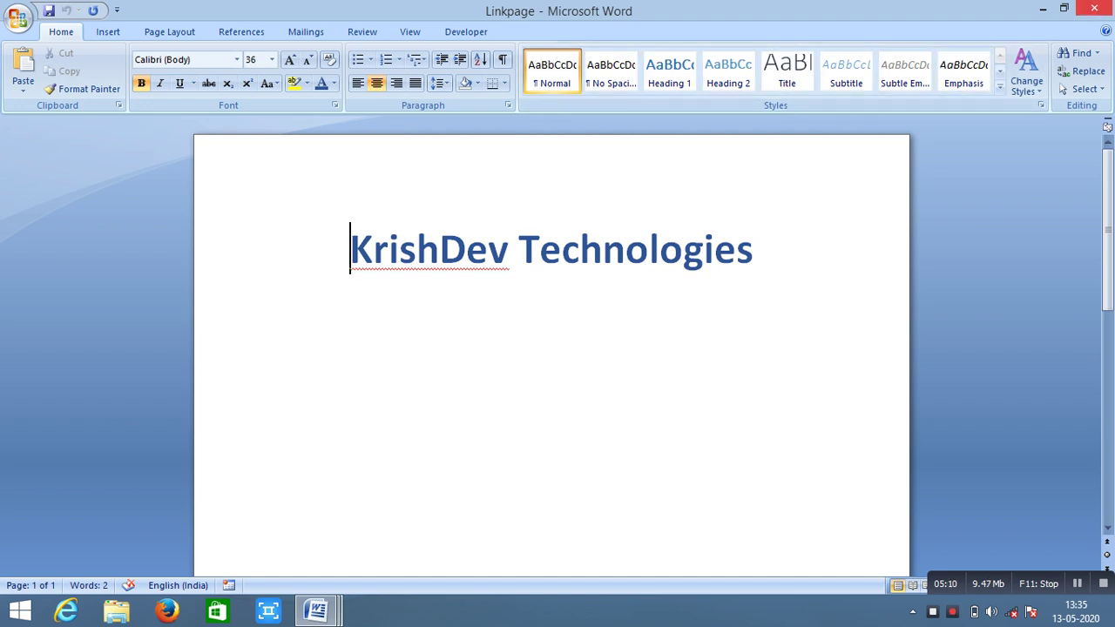
{"action": "left_click", "coordinate": [1094, 8]}
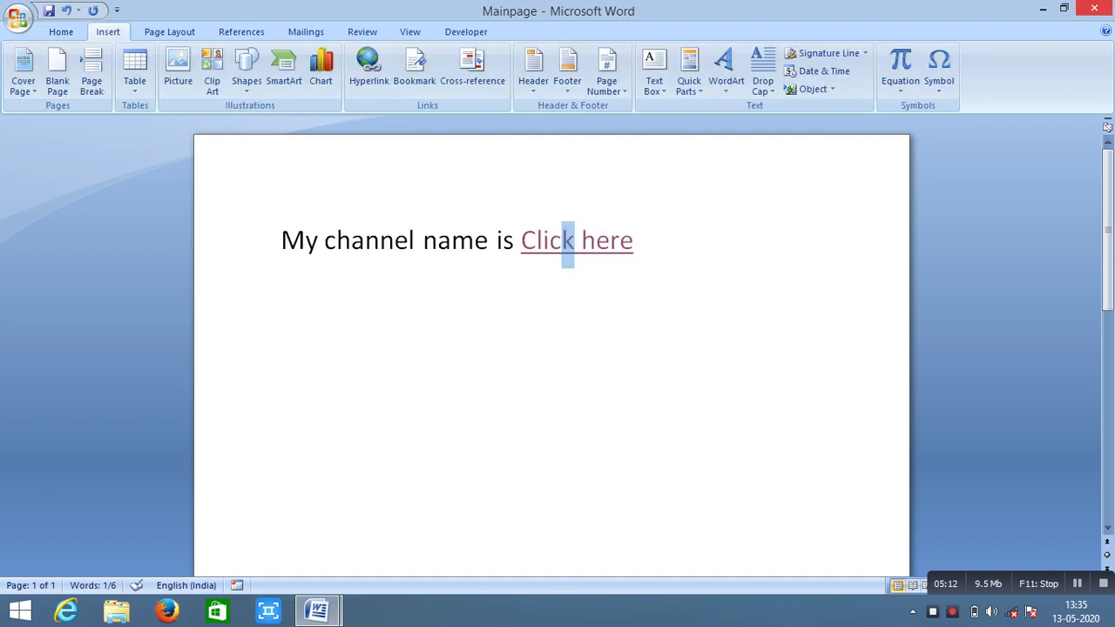
{"action": "left_click", "coordinate": [634, 240]}
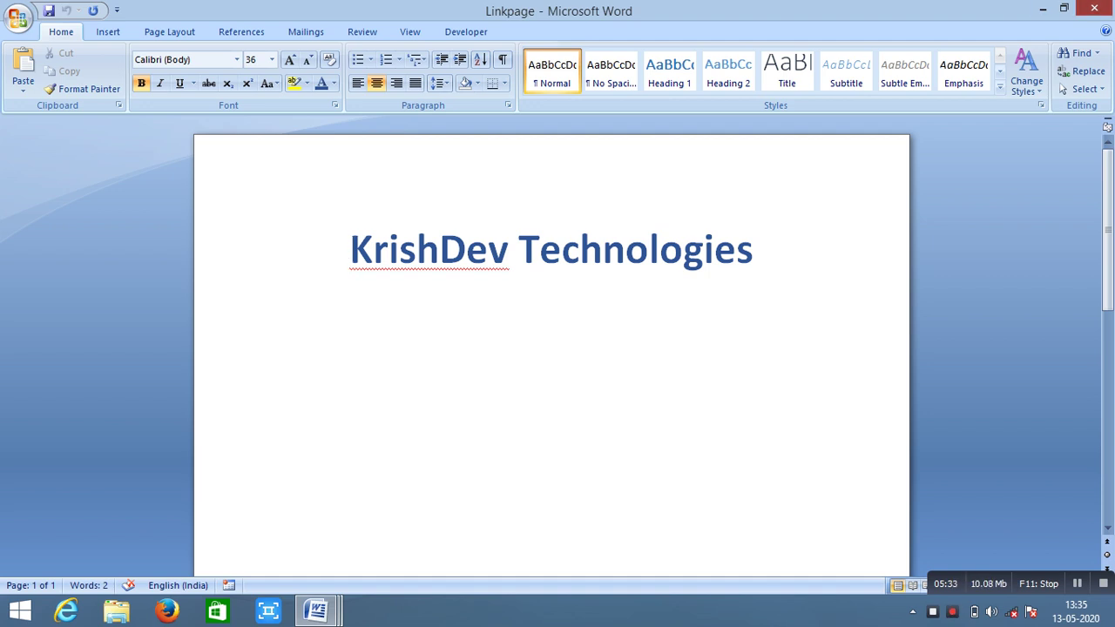
Close Linkpage and add a full stop after the 'Click here' link in Mainpage.
{"action": "left_click", "coordinate": [1094, 9]}
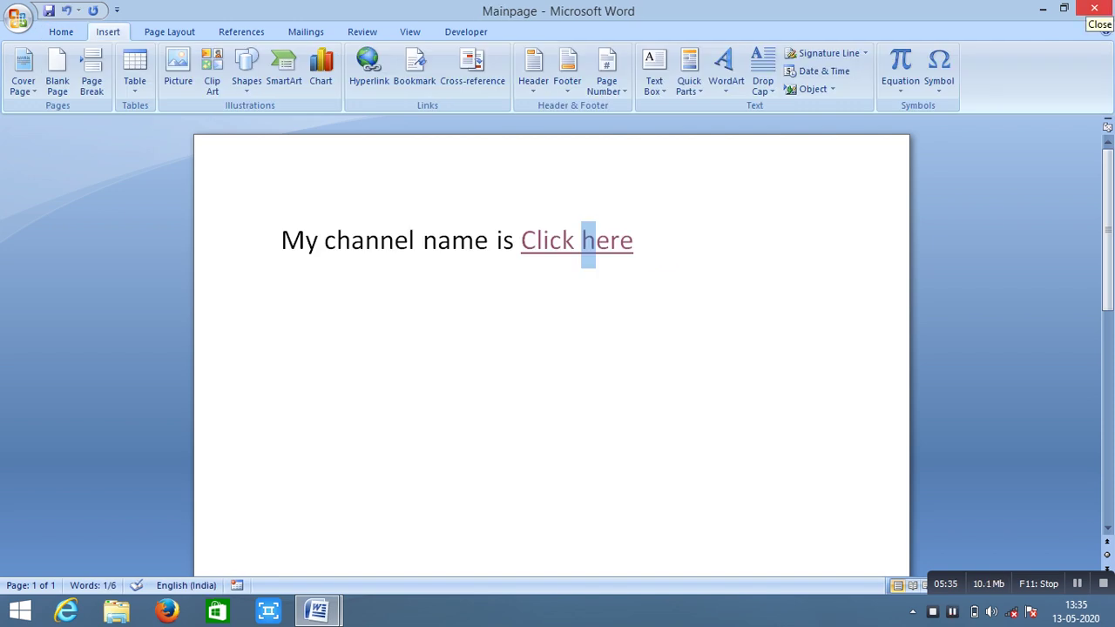
{"action": "left_click", "coordinate": [635, 241]}
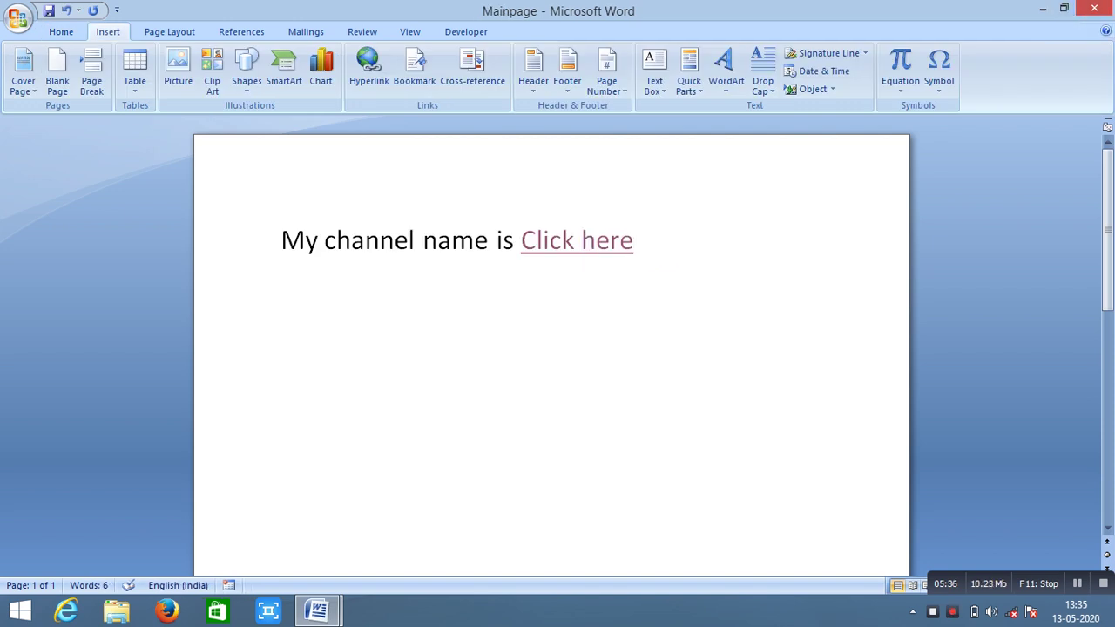
{"action": "type", "text": "."}
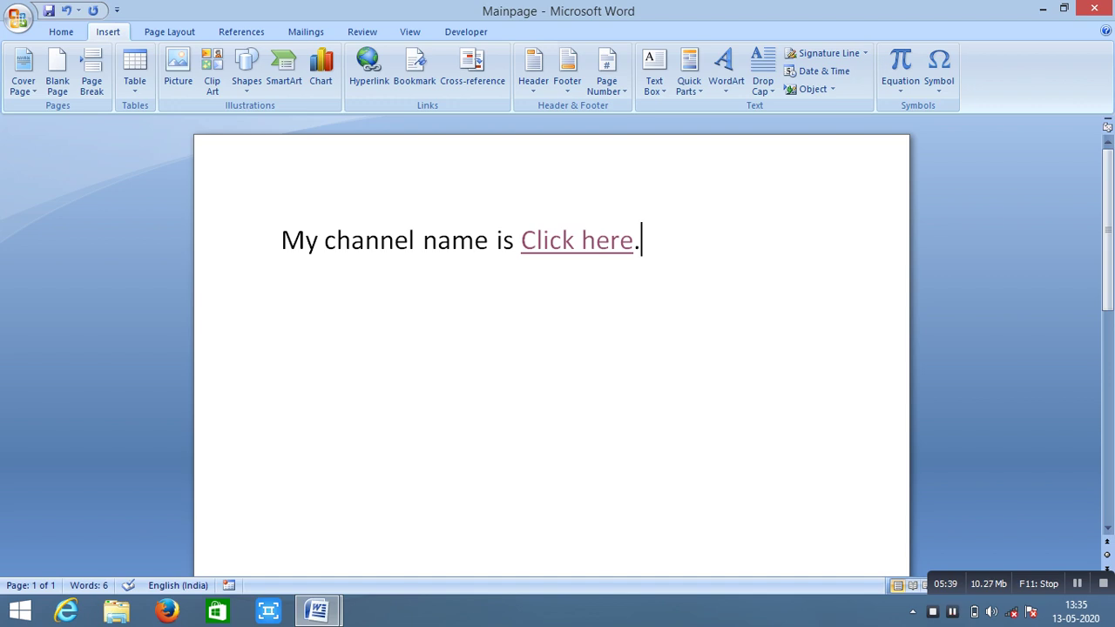